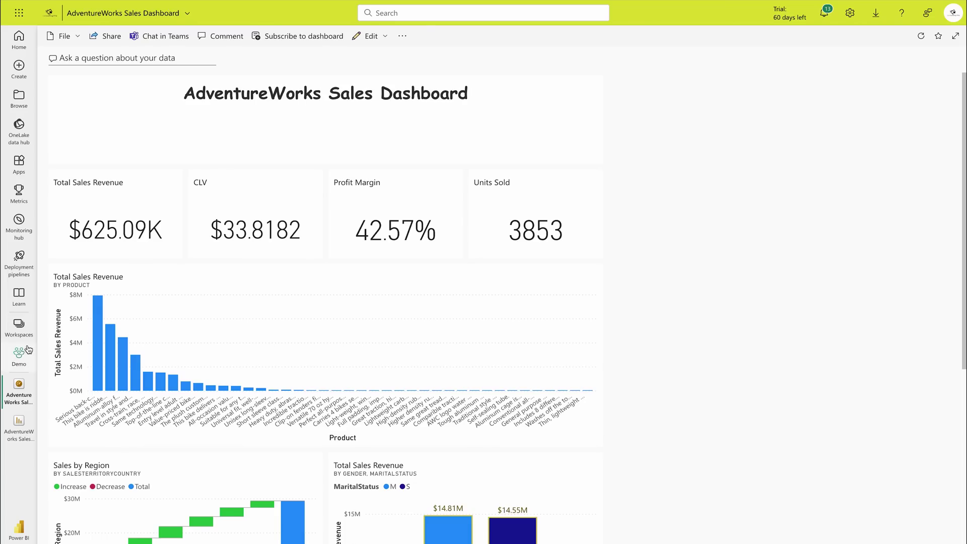
# Step: Open the Demo workspace from the left navigation pane to list its items
pyautogui.click(20, 361)
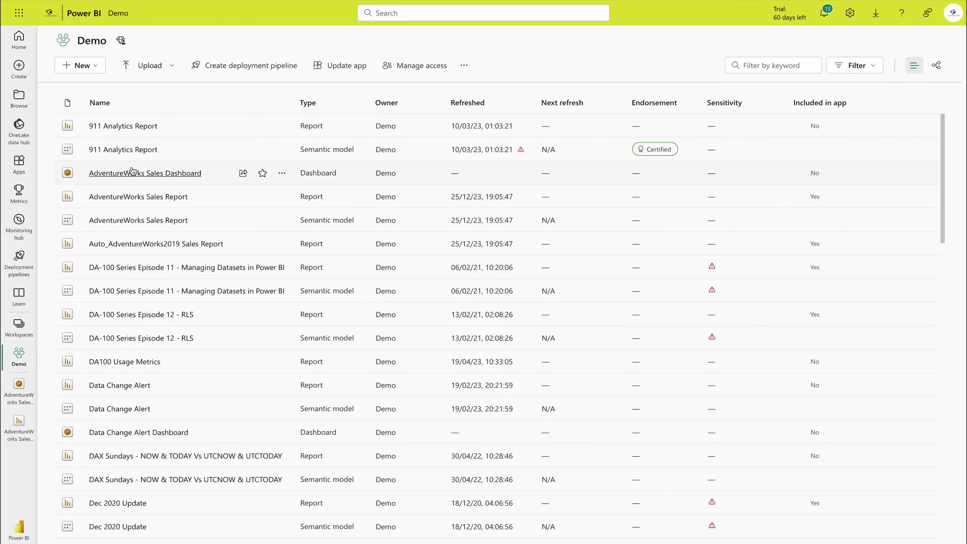
# Step: Open the Auto_AdventureWorks2019 Sales Report and turn Sales by Region into a clustered column chart
pyautogui.click(134, 247)
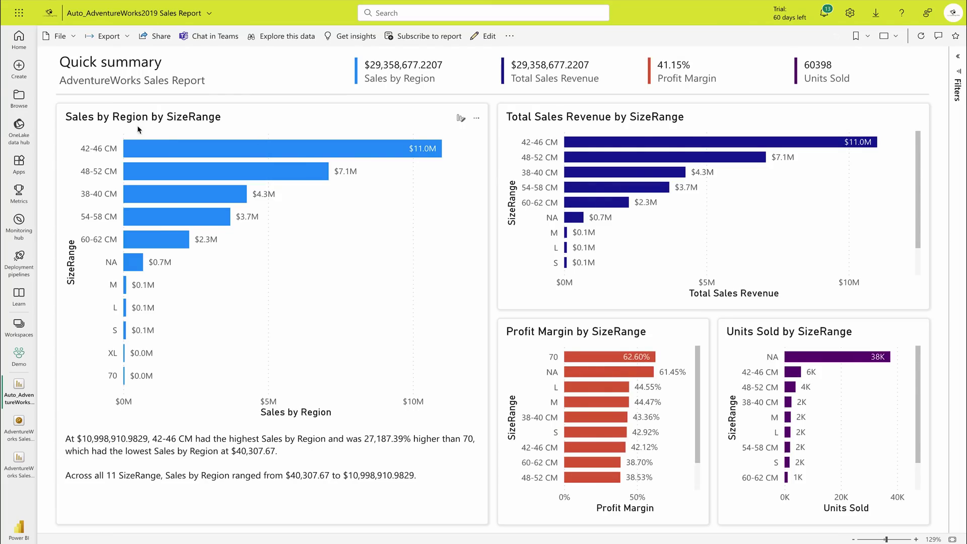
pyautogui.click(461, 119)
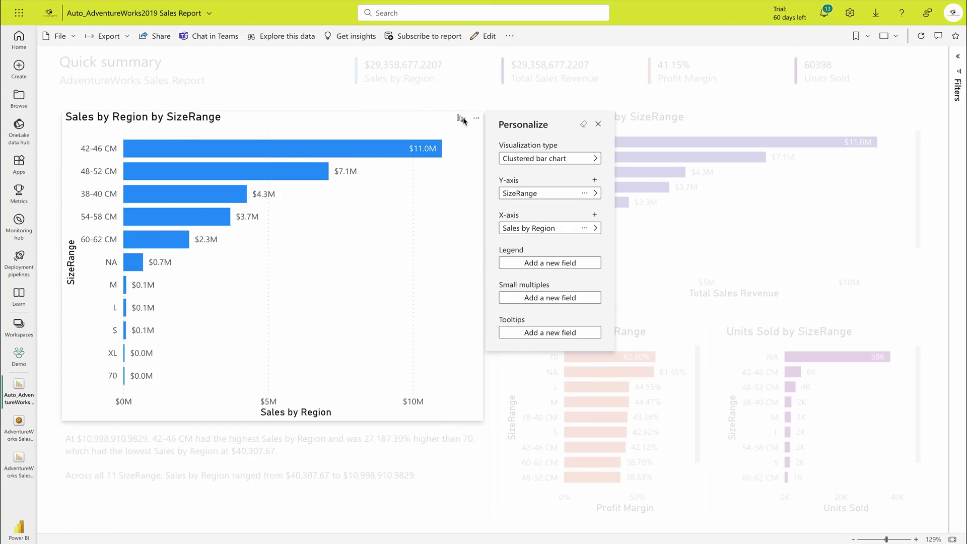
pyautogui.click(594, 160)
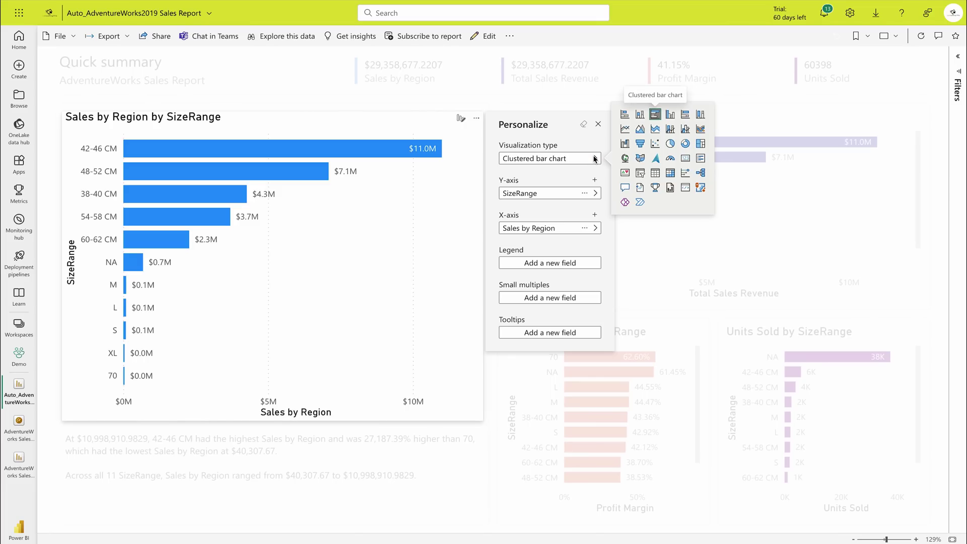
pyautogui.click(670, 115)
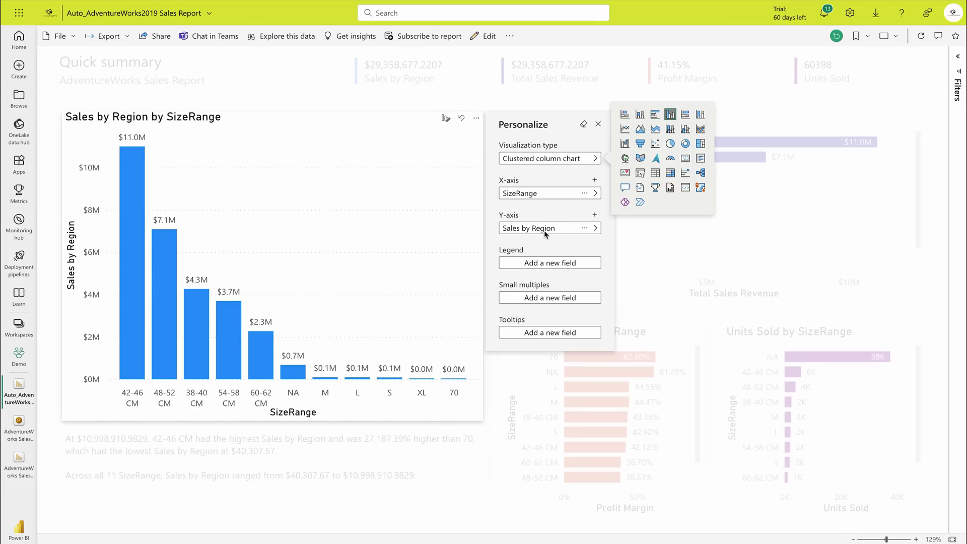
# Step: Add Customer > Gender as a second X-axis field after SizeRange
pyautogui.click(595, 181)
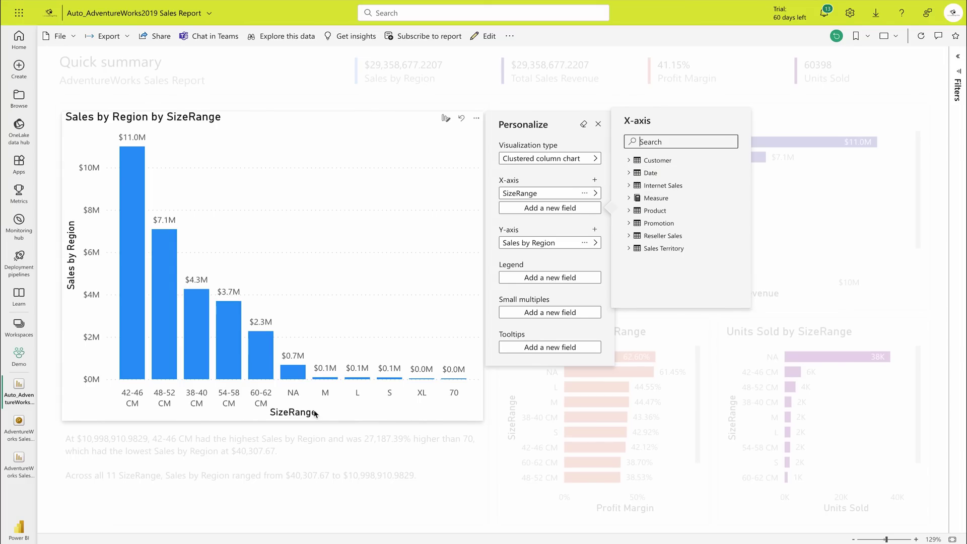
pyautogui.click(631, 160)
pyautogui.scroll(-2, 662, 233)
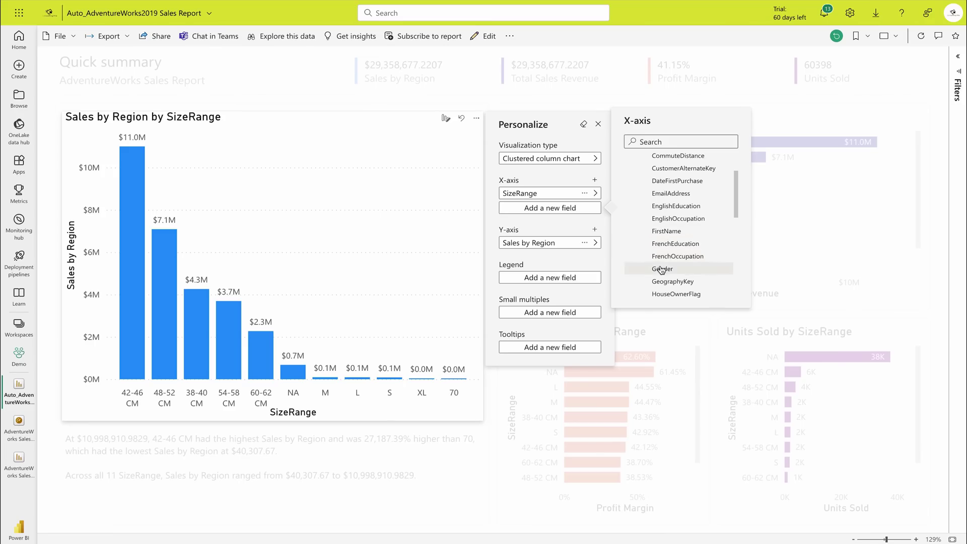
pyautogui.click(662, 269)
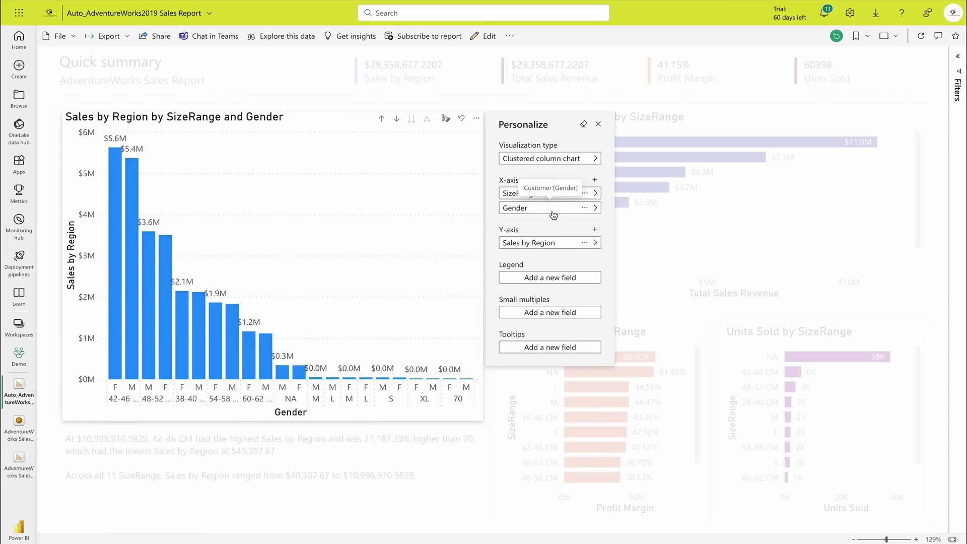
# Step: Close Personalize and use drill mode to go down to Gender and back up to SizeRange
pyautogui.click(599, 124)
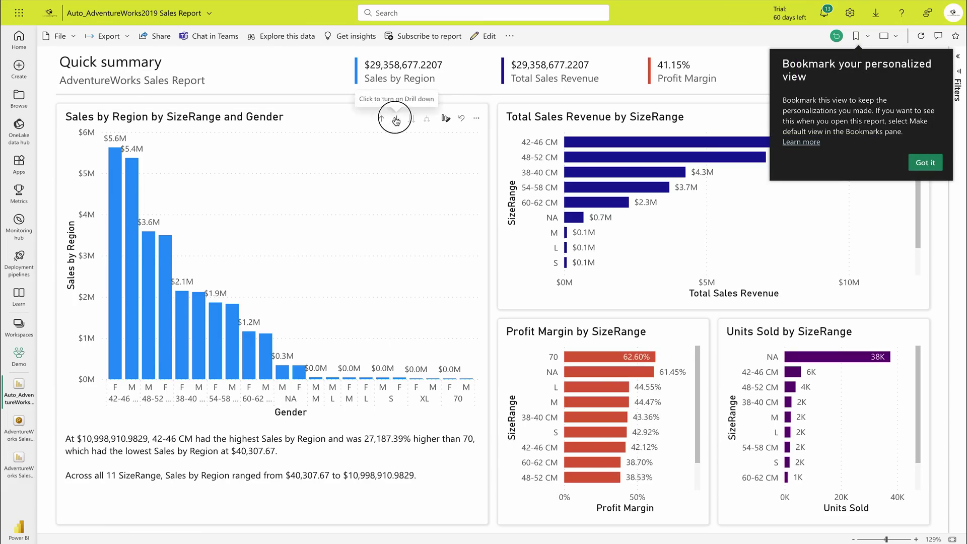
pyautogui.click(392, 120)
pyautogui.click(381, 119)
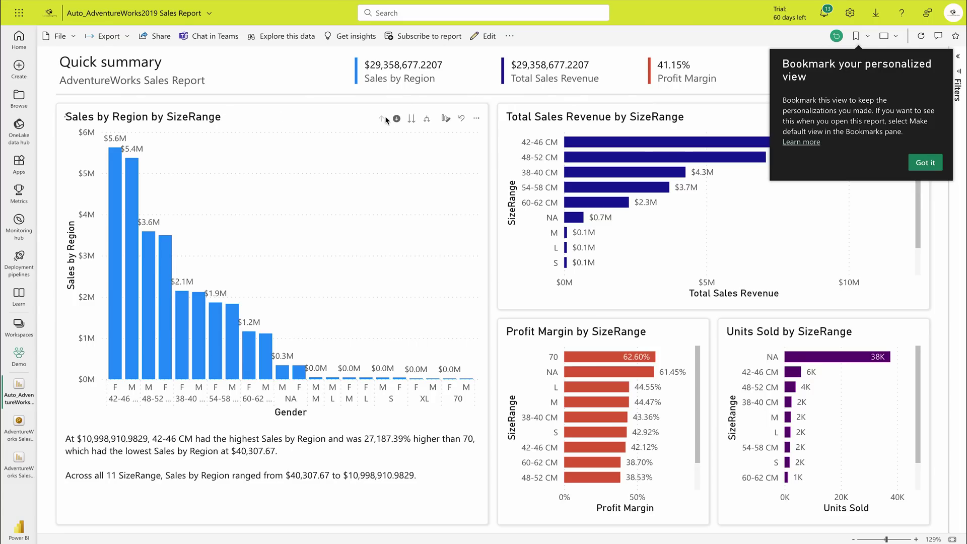
pyautogui.click(410, 120)
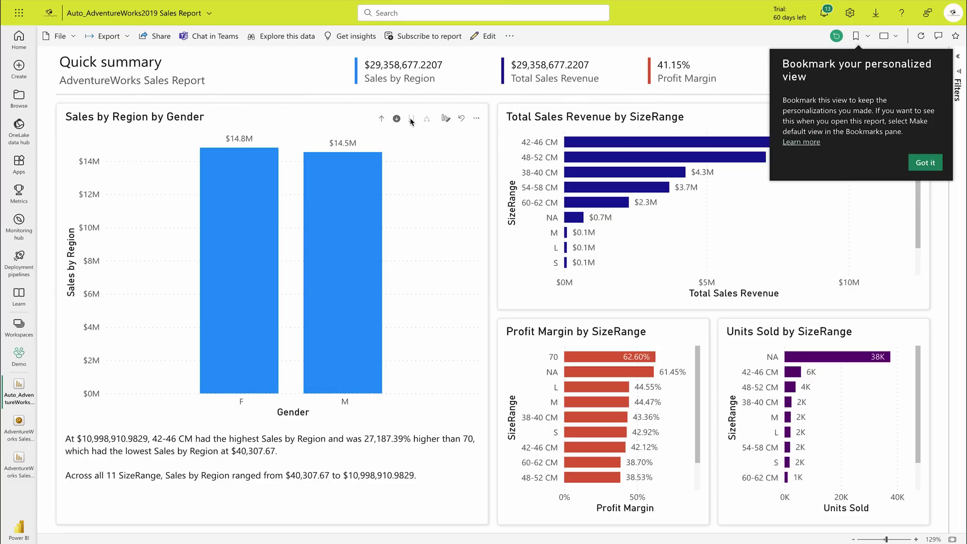
pyautogui.click(381, 119)
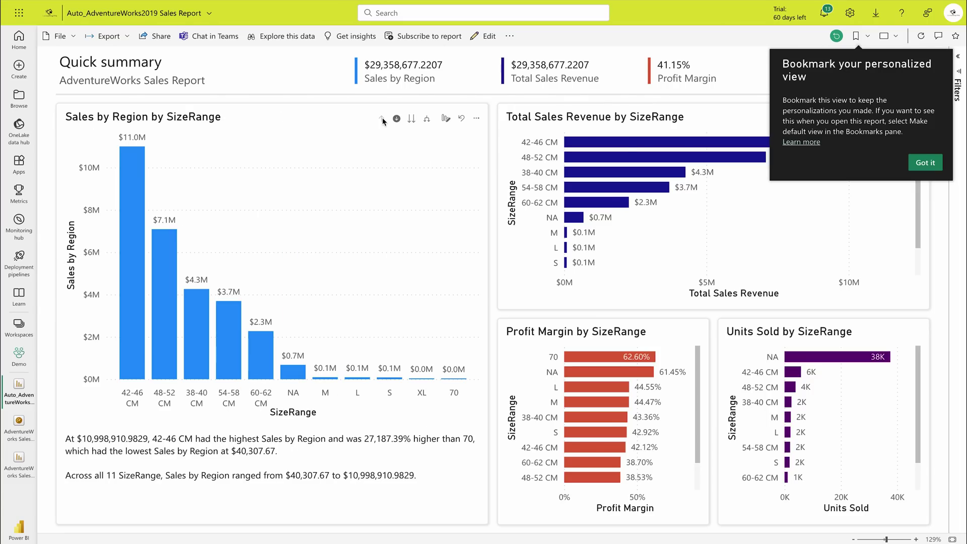
pyautogui.click(476, 118)
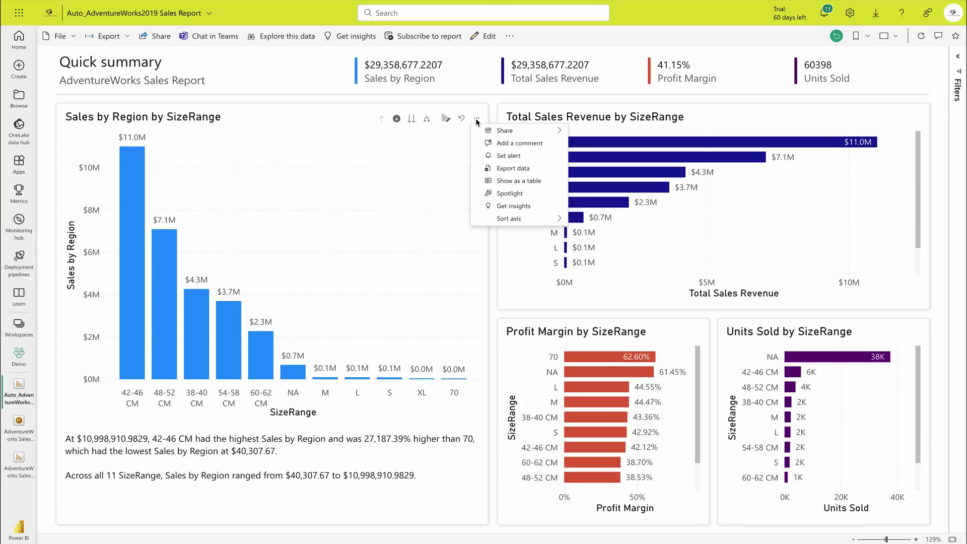
# Step: In edit mode, pin the visual to the existing AdventureWorks Sales Dashboard and go there
pyautogui.click(480, 109)
pyautogui.click(921, 162)
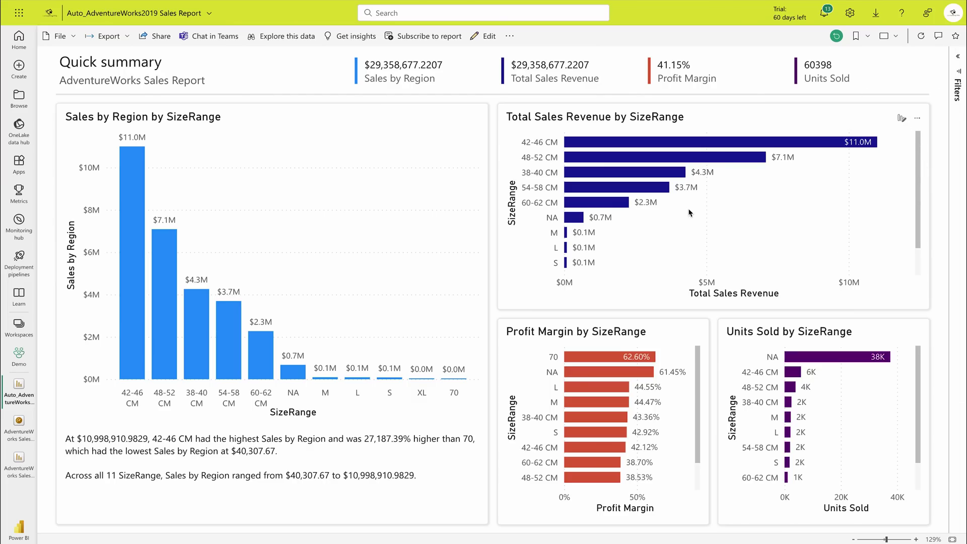
pyautogui.click(483, 36)
pyautogui.click(369, 86)
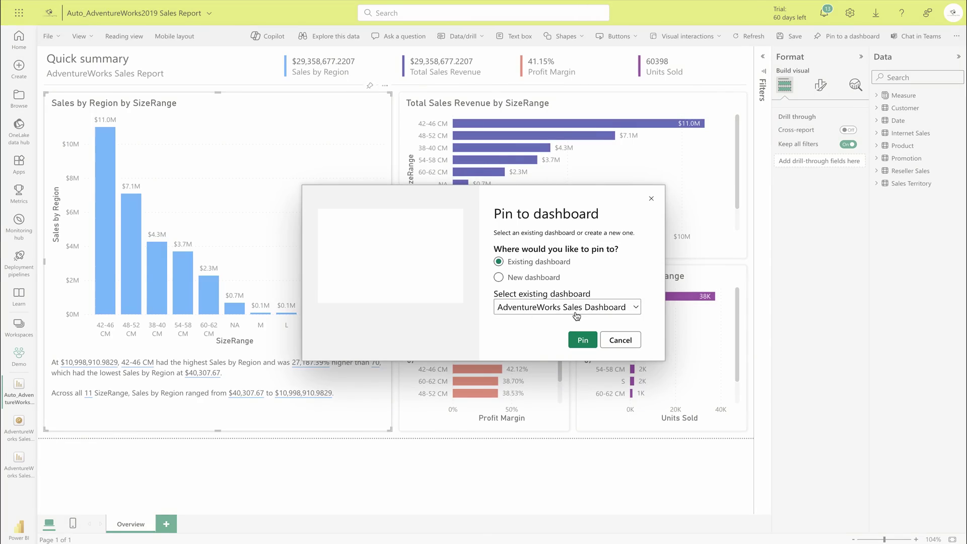
pyautogui.click(583, 340)
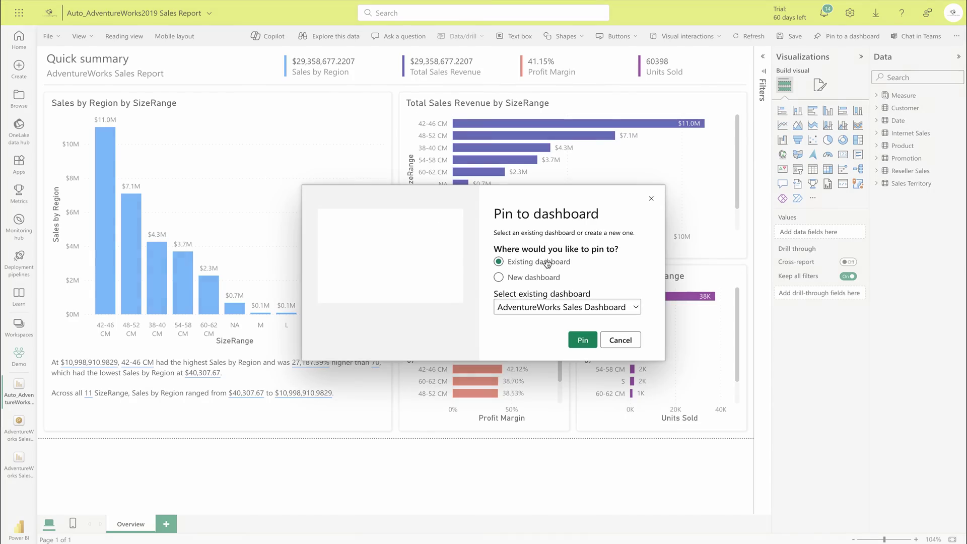
pyautogui.click(583, 340)
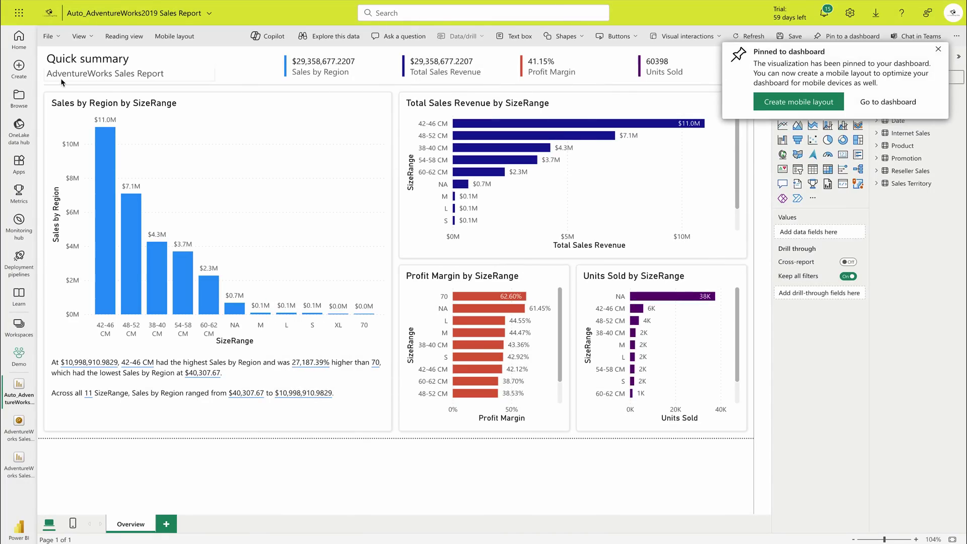
pyautogui.click(896, 103)
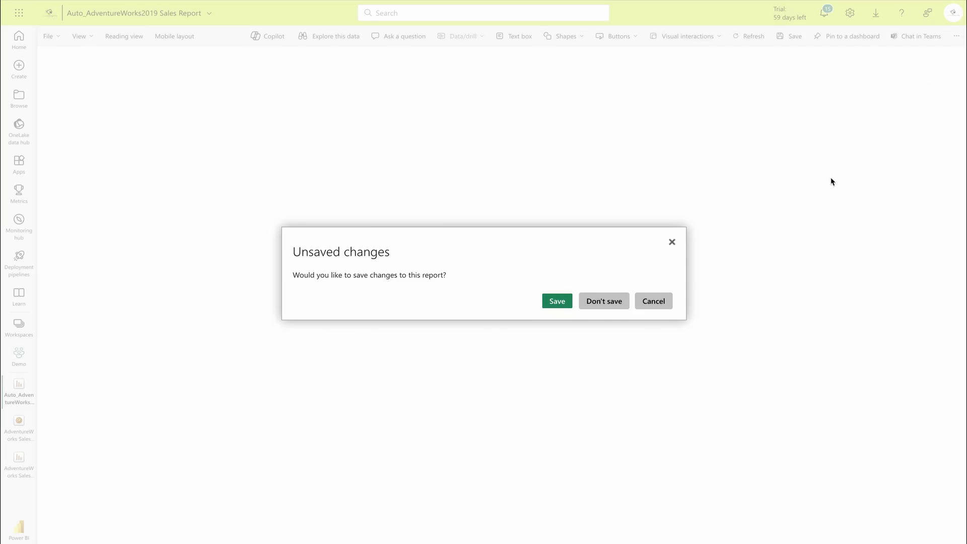
# Step: Leave the report without saving and open the report behind the forecast tile
pyautogui.click(607, 302)
pyautogui.scroll(-5, 480, 387)
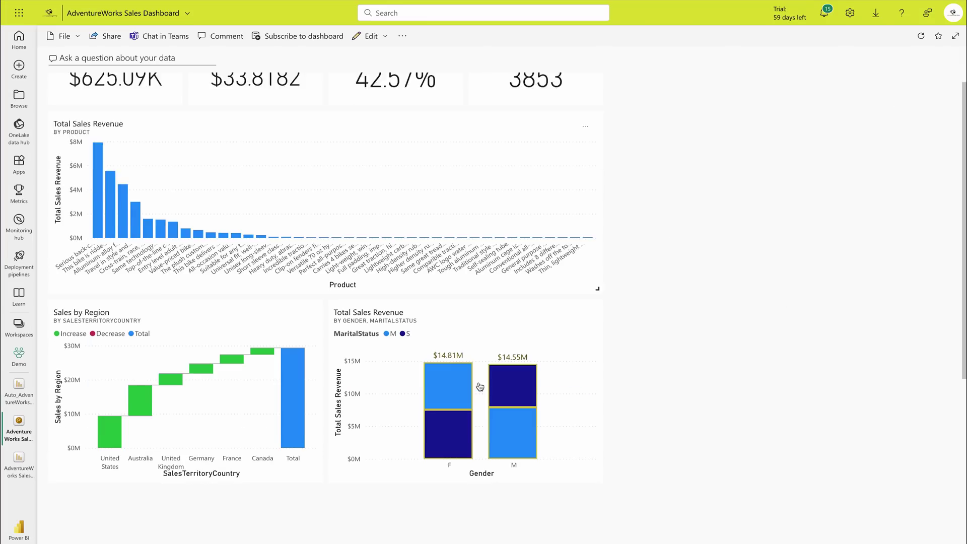
pyautogui.scroll(-3, 480, 386)
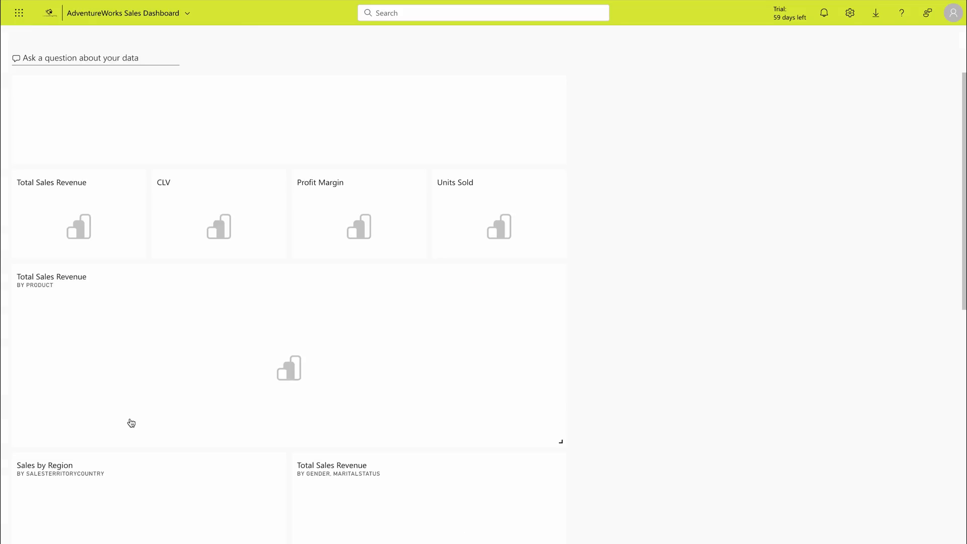
pyautogui.scroll(-9, 130, 422)
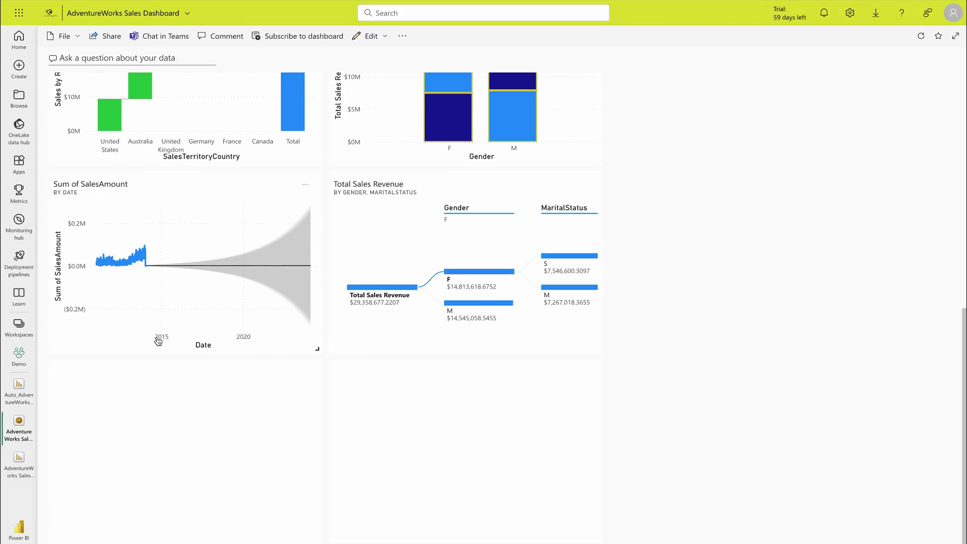
pyautogui.click(158, 340)
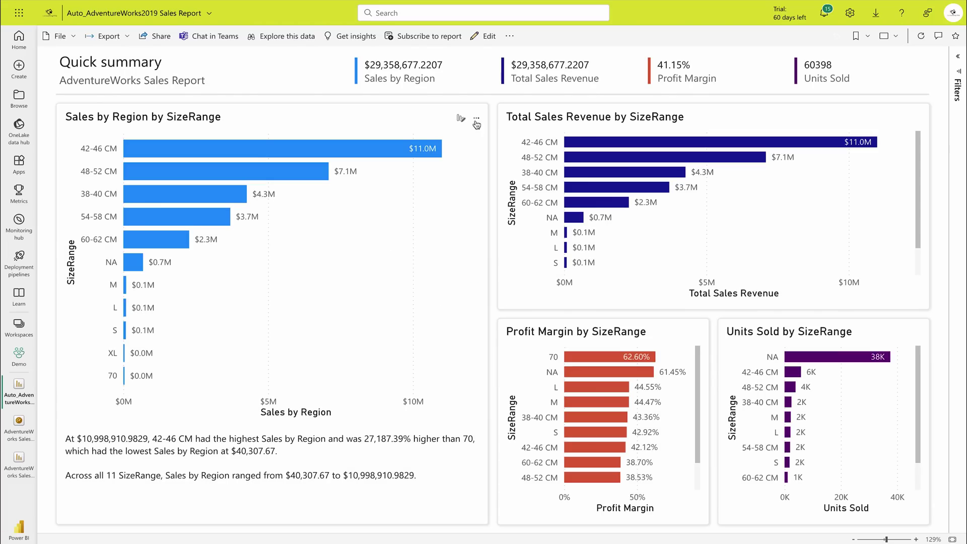
# Step: Return to the AdventureWorks Sales Dashboard and open the empty tile's source report
pyautogui.click(476, 119)
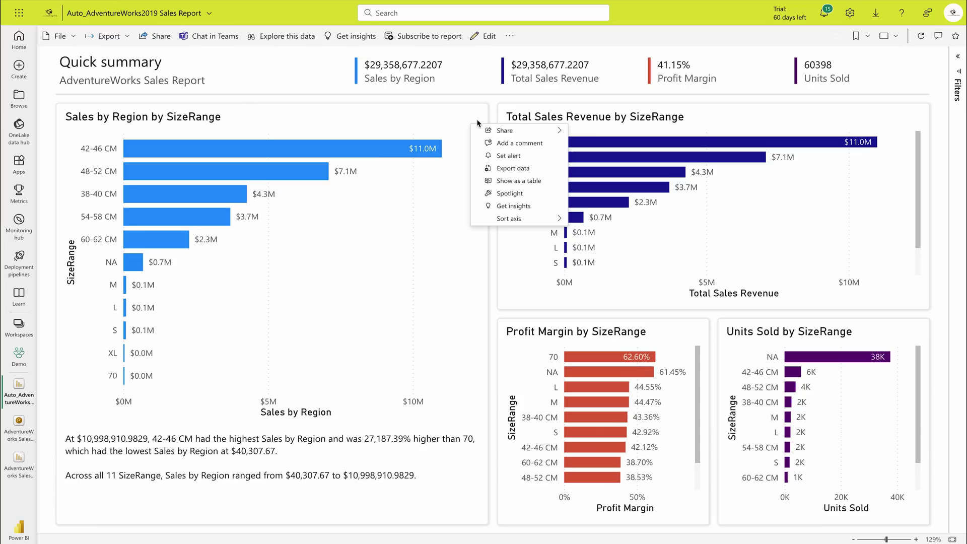
pyautogui.click(492, 277)
pyautogui.click(19, 425)
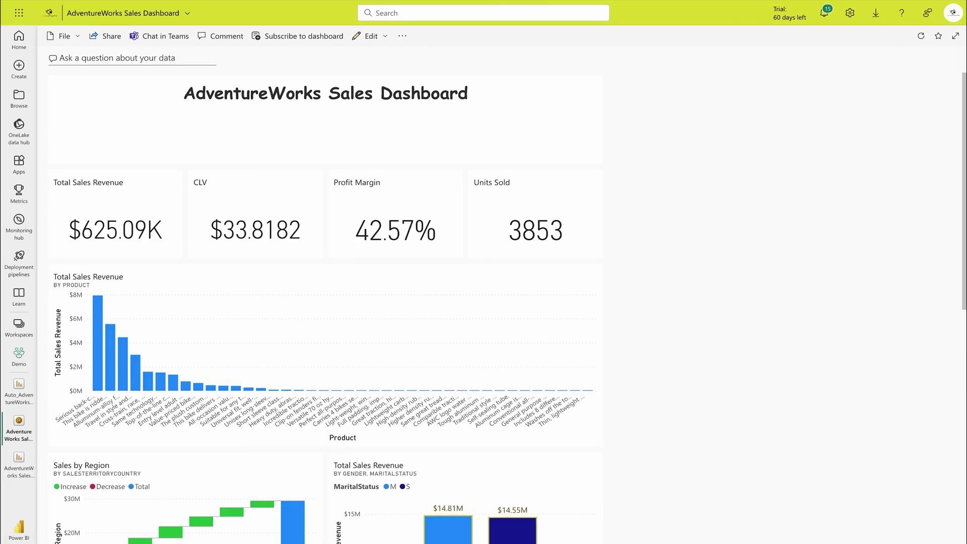
pyautogui.scroll(-9, 238, 273)
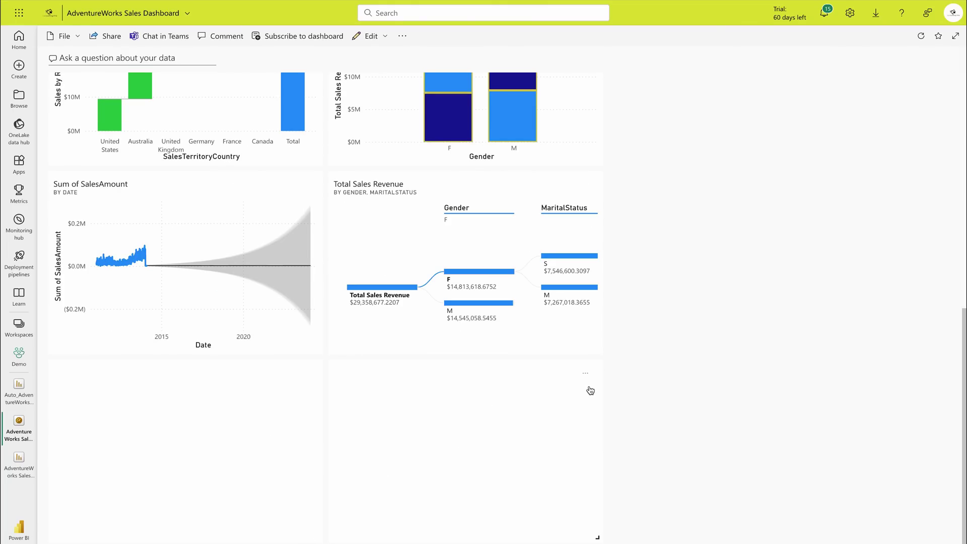
pyautogui.click(567, 399)
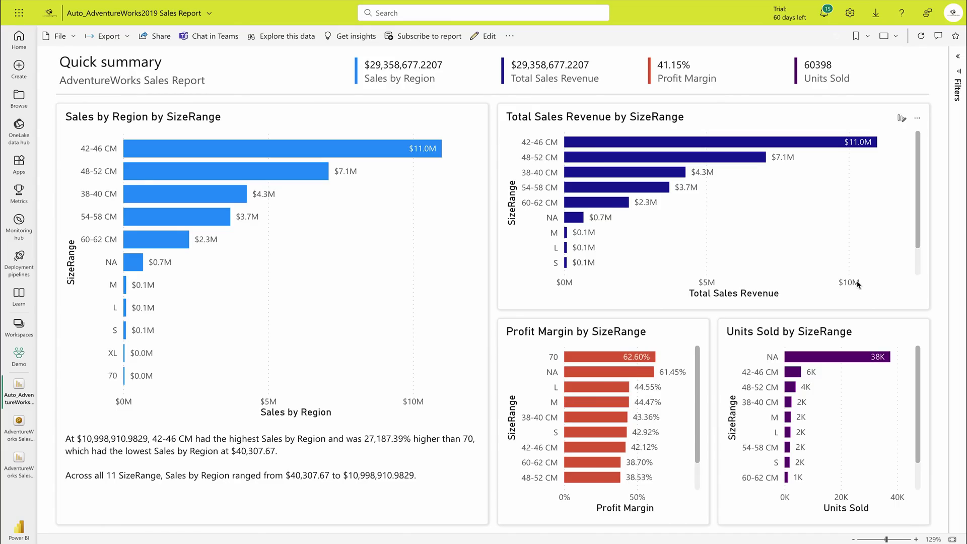
# Step: Dismiss the account details and open the Admin portal from the Settings panel
pyautogui.click(955, 16)
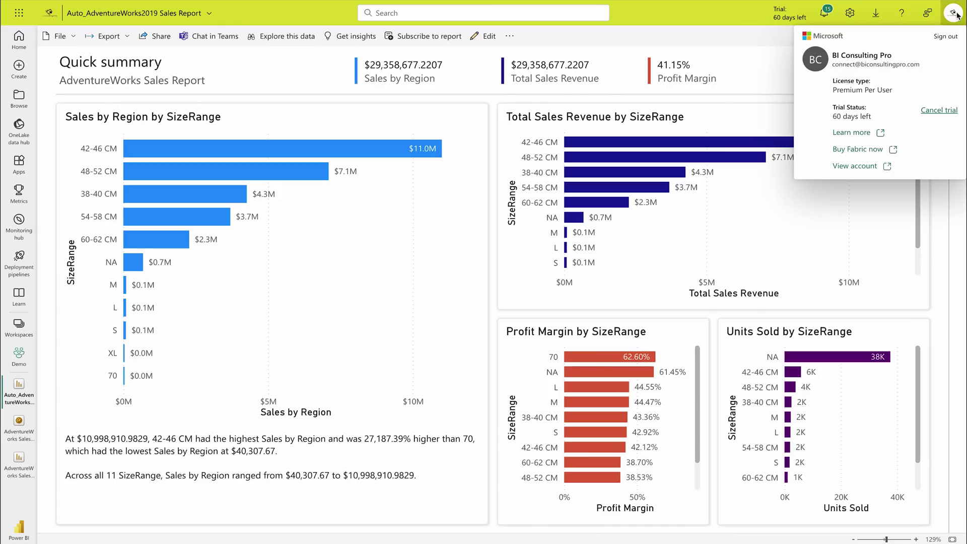
pyautogui.click(862, 18)
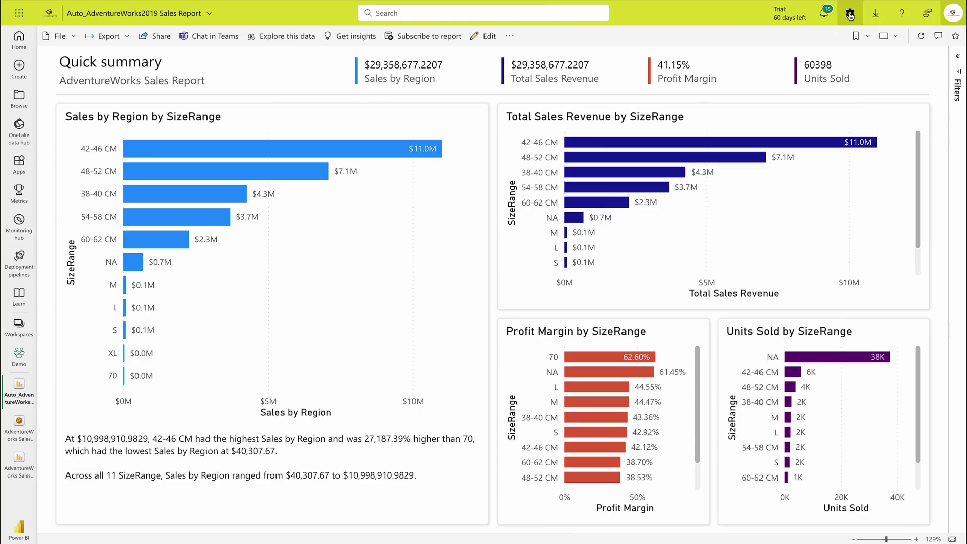
pyautogui.click(854, 23)
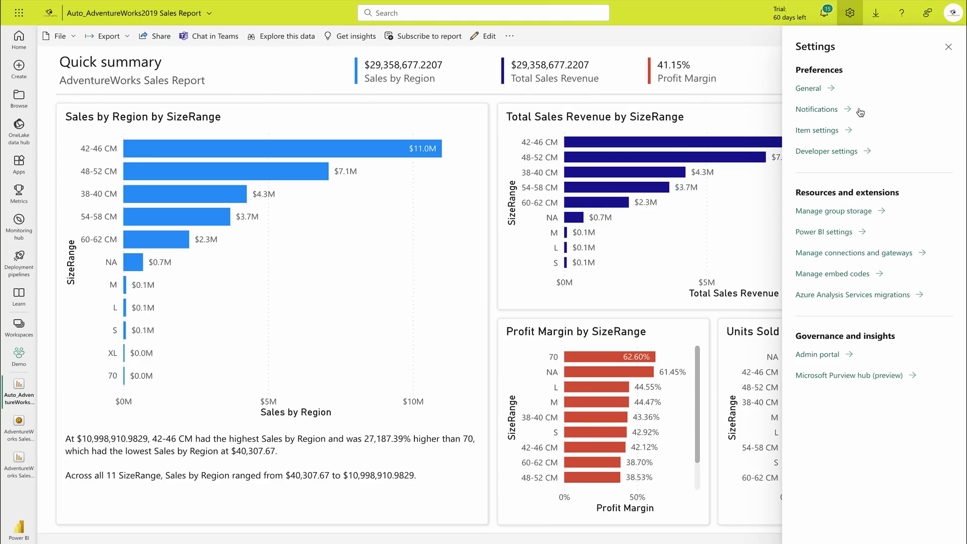
pyautogui.click(835, 356)
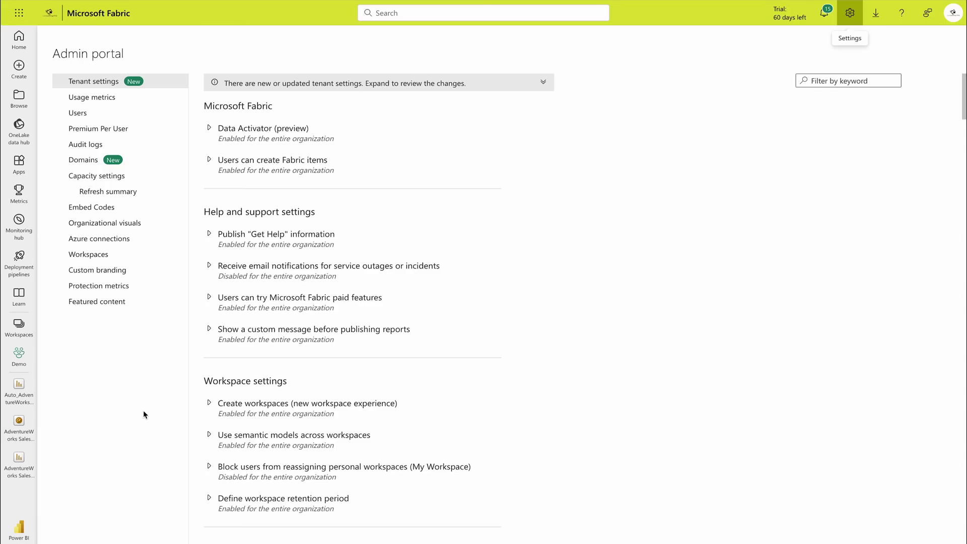
# Step: On the Domains page, start a new domain named Sales with the account's e-mail as admin
pyautogui.click(88, 162)
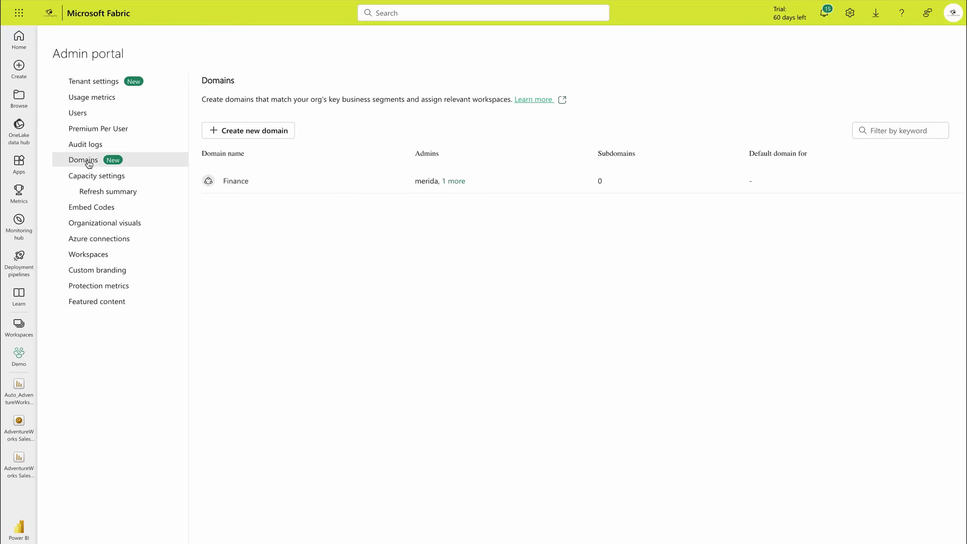
pyautogui.click(265, 131)
pyautogui.click(451, 259)
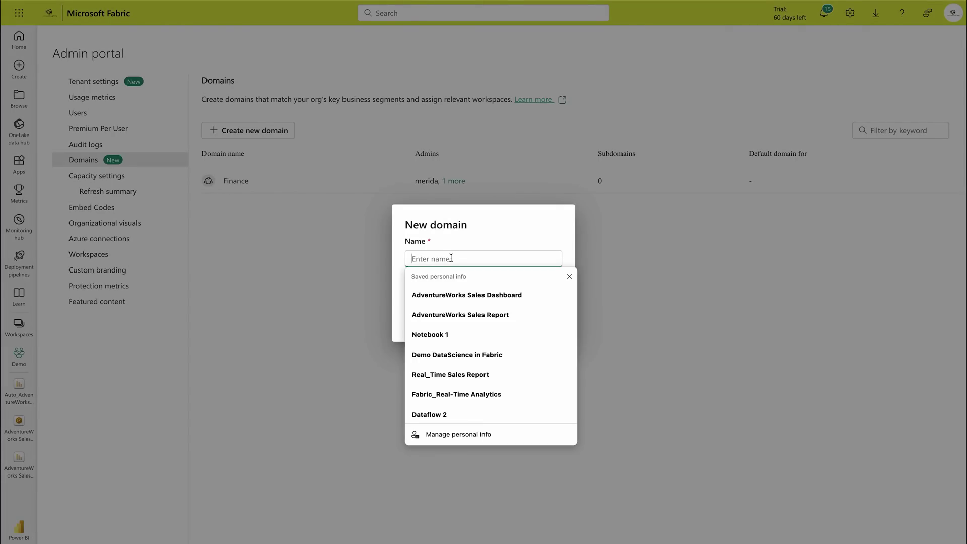
pyautogui.write('Sales')
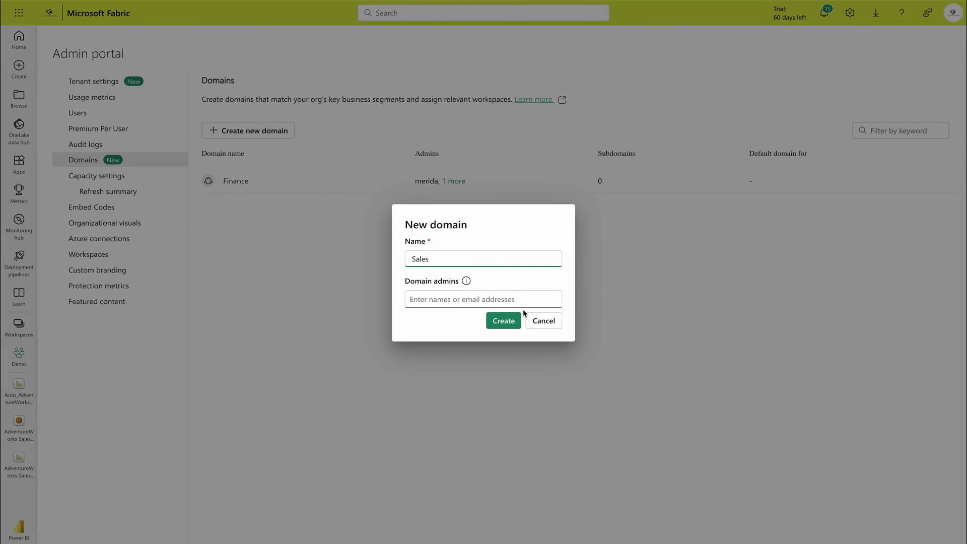
pyautogui.click(477, 299)
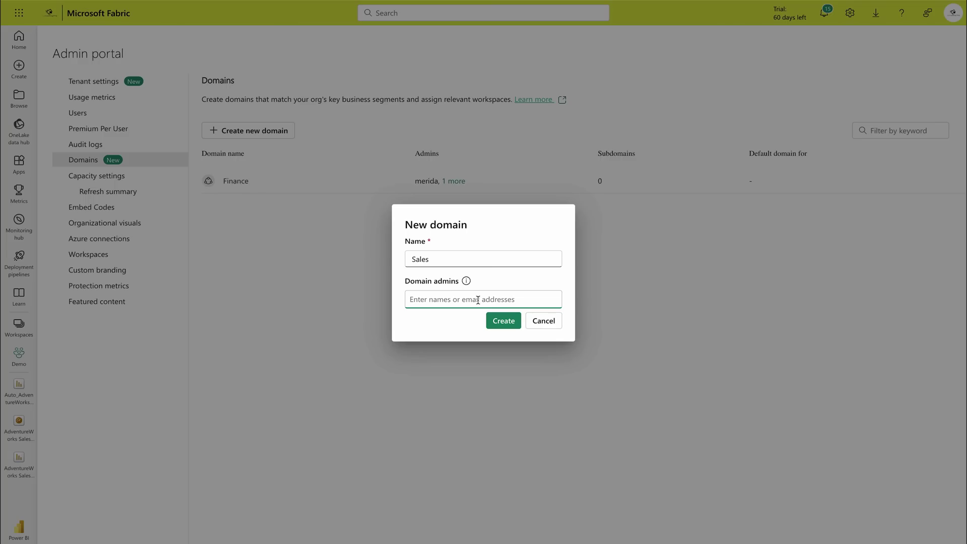
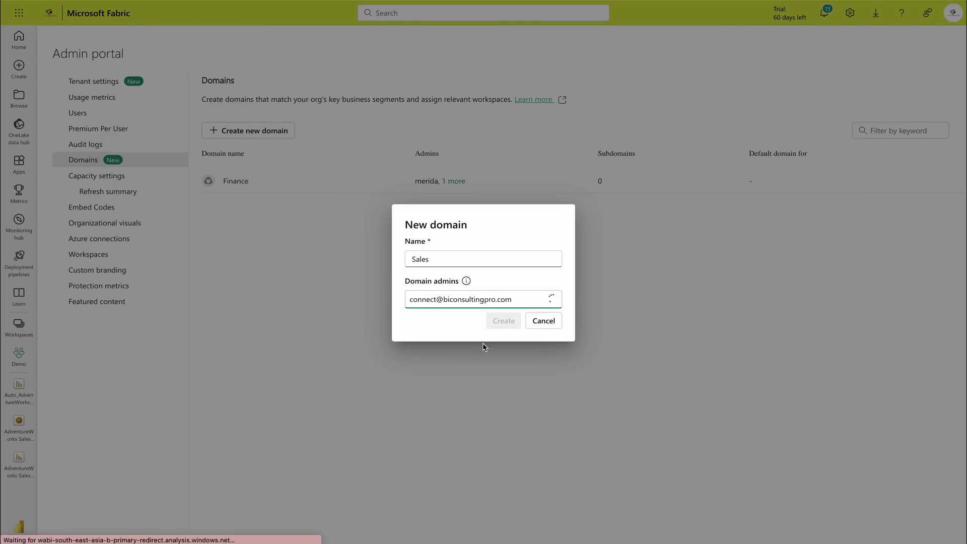
pyautogui.click(462, 324)
# Step: Create the Sales domain and assign the Demo workspace to it by workspace name
pyautogui.click(489, 333)
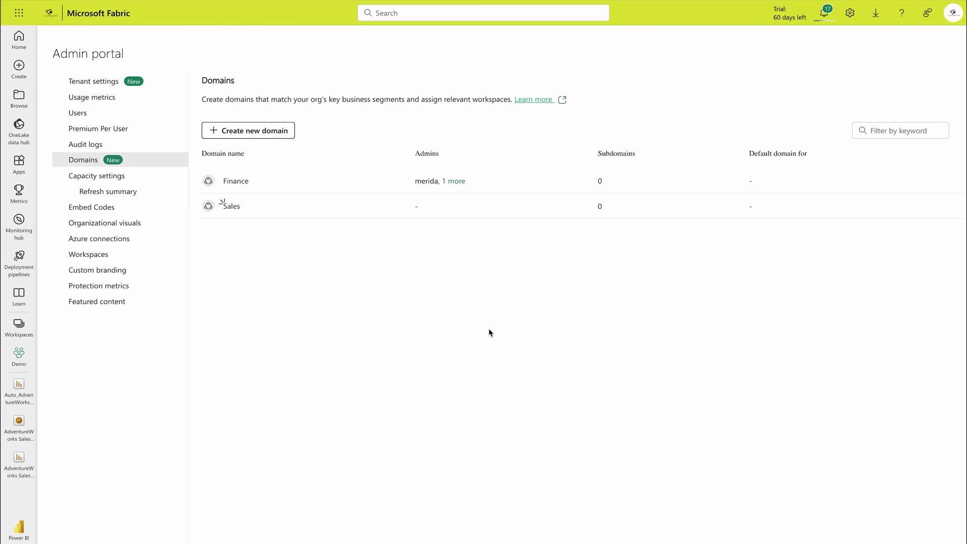
pyautogui.click(228, 205)
pyautogui.click(239, 154)
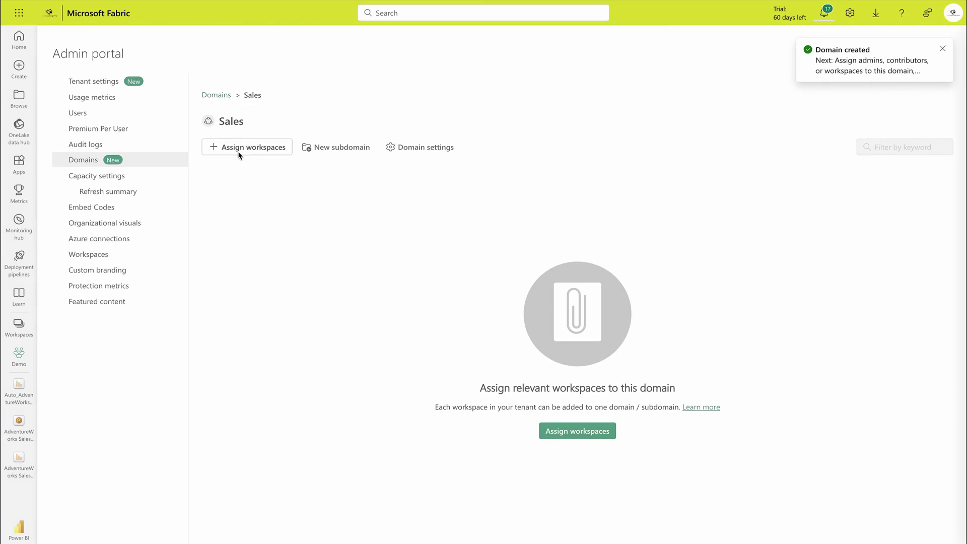
pyautogui.click(701, 100)
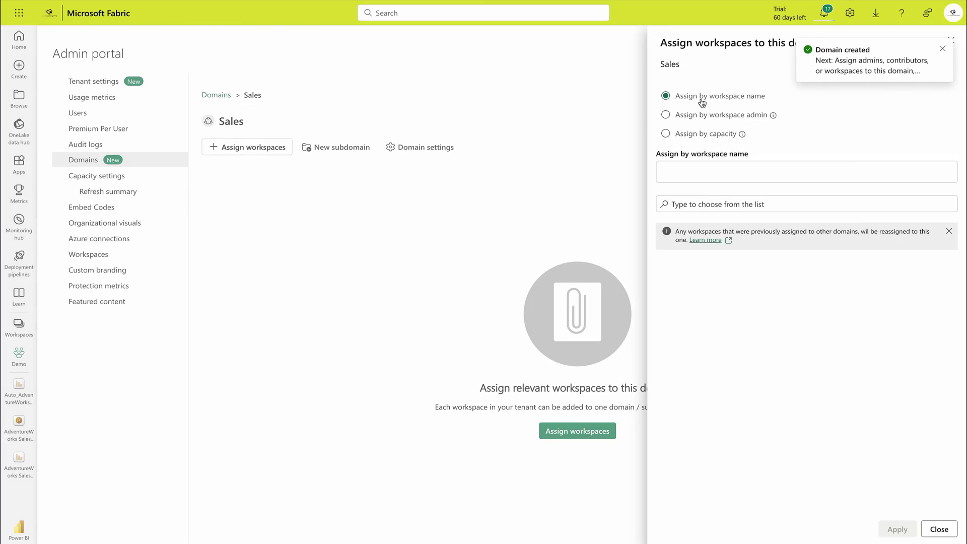
pyautogui.click(692, 201)
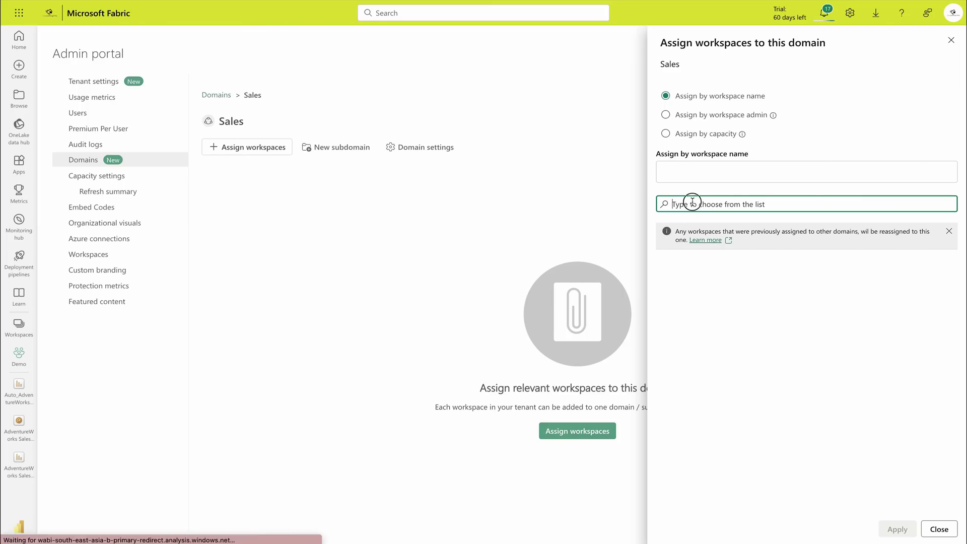
pyautogui.write('Demo')
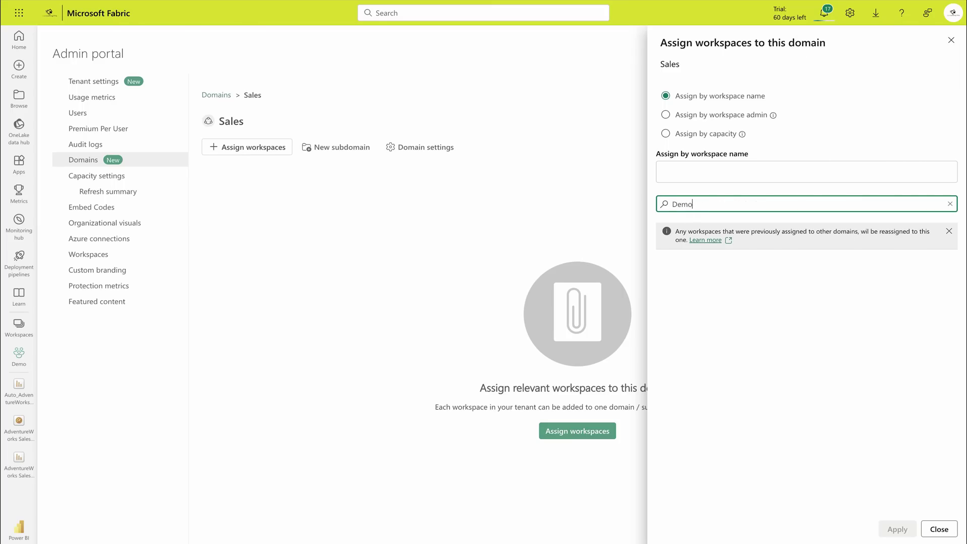
pyautogui.click(676, 237)
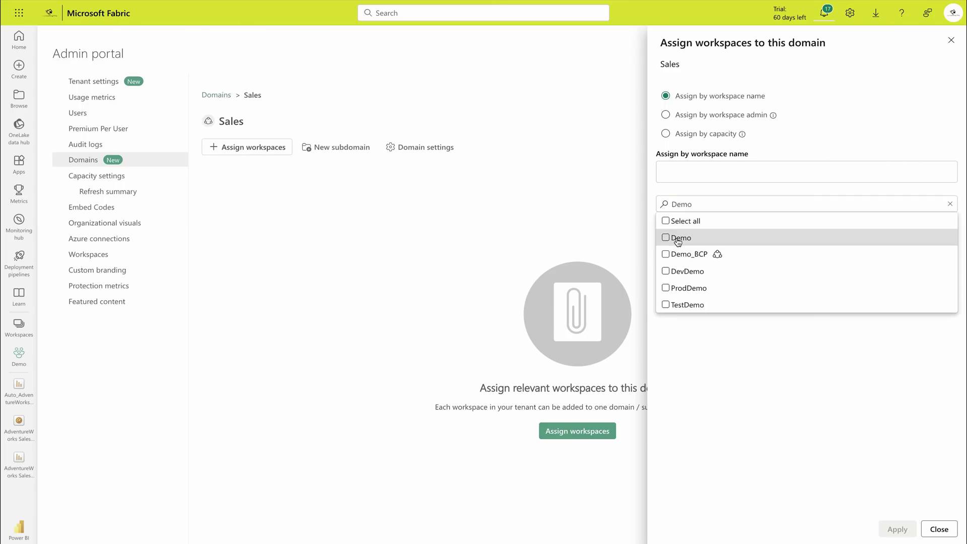
pyautogui.click(895, 528)
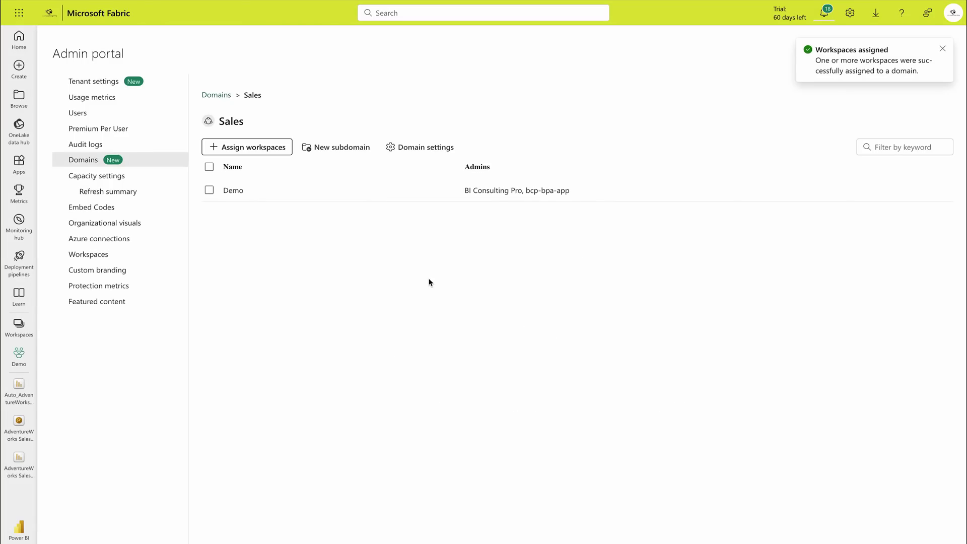
pyautogui.click(216, 95)
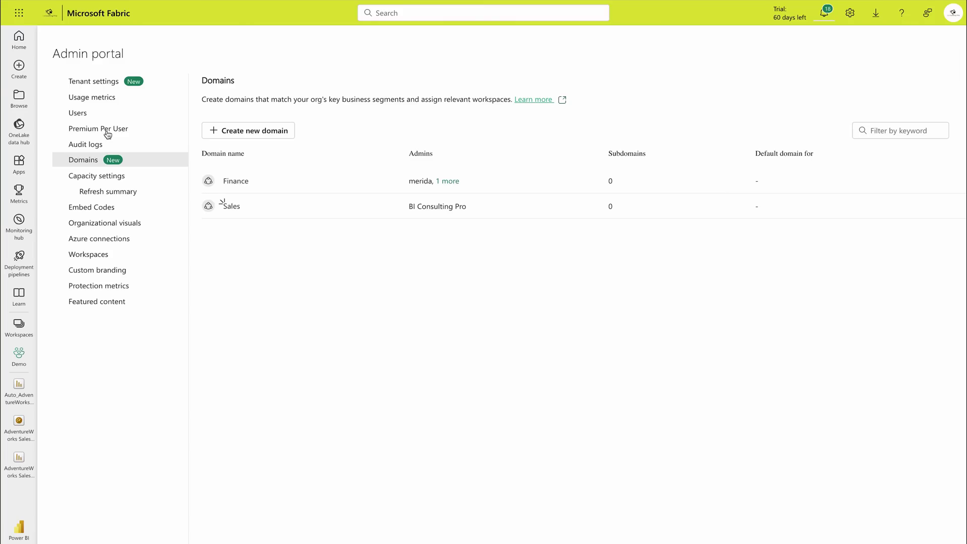
# Step: Review usage metrics showing 12 user dashboards, 67 reports and 69 datasets
pyautogui.click(104, 98)
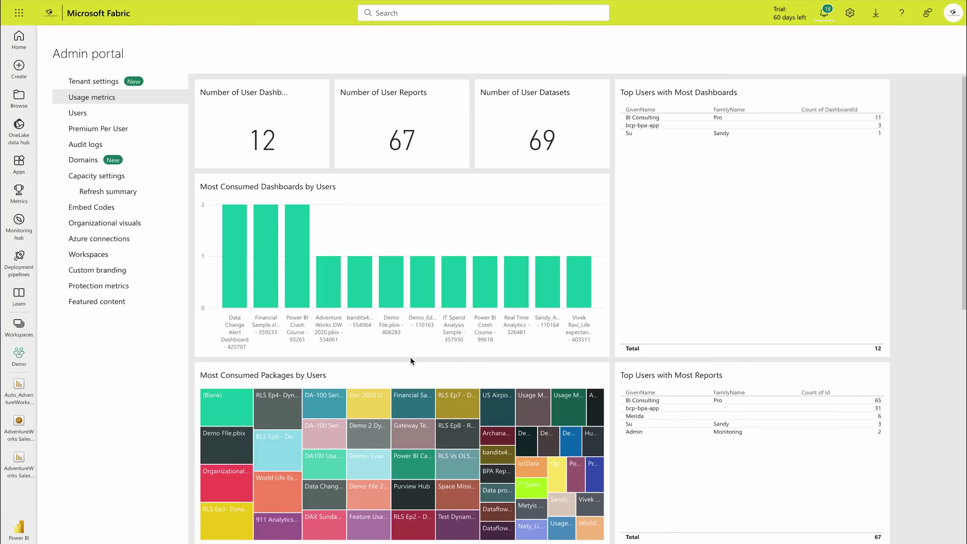
pyautogui.scroll(-10, 477, 380)
# Step: In Tenant settings, try restricting Create workspaces to specific security groups, then review semantic model sharing
pyautogui.click(93, 82)
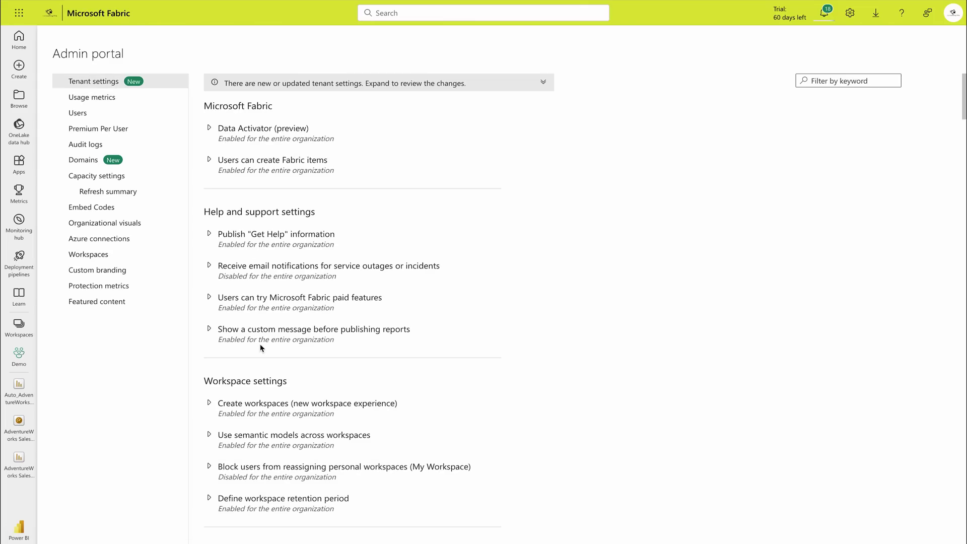
pyautogui.scroll(-1, 260, 347)
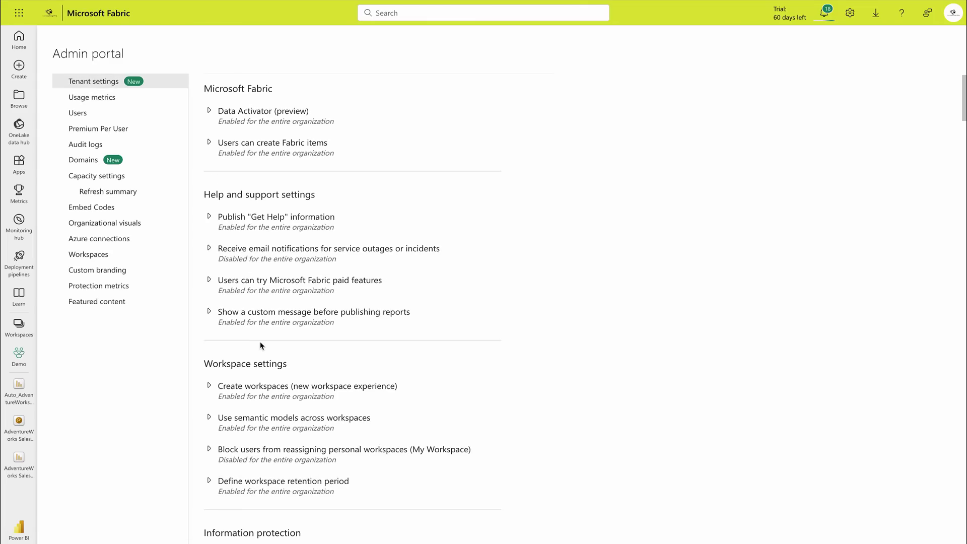
pyautogui.scroll(-3, 229, 385)
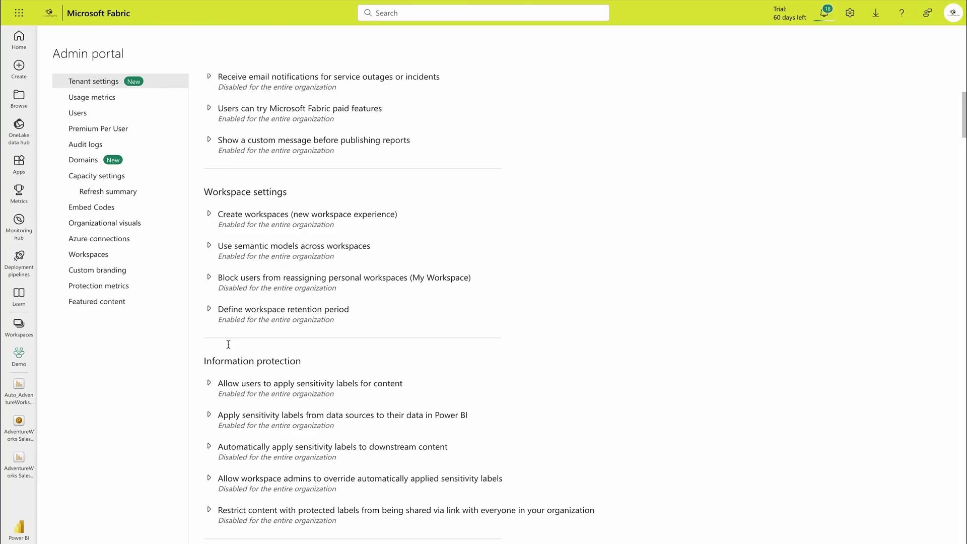
pyautogui.click(209, 216)
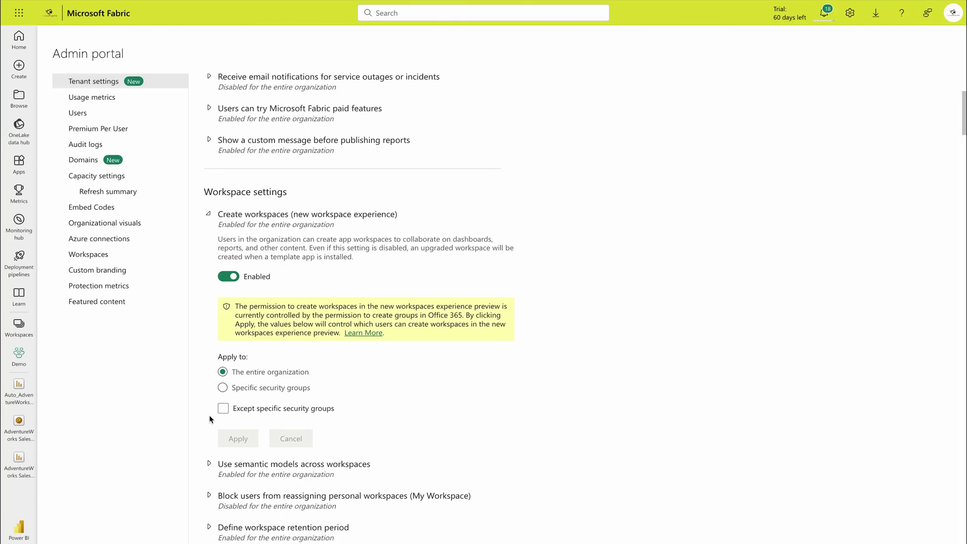
pyautogui.click(223, 388)
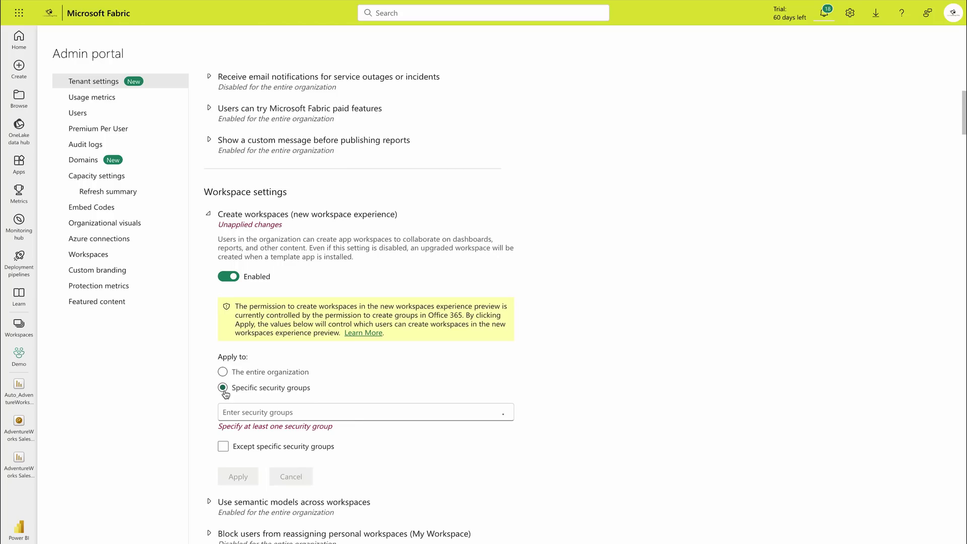
pyautogui.click(252, 413)
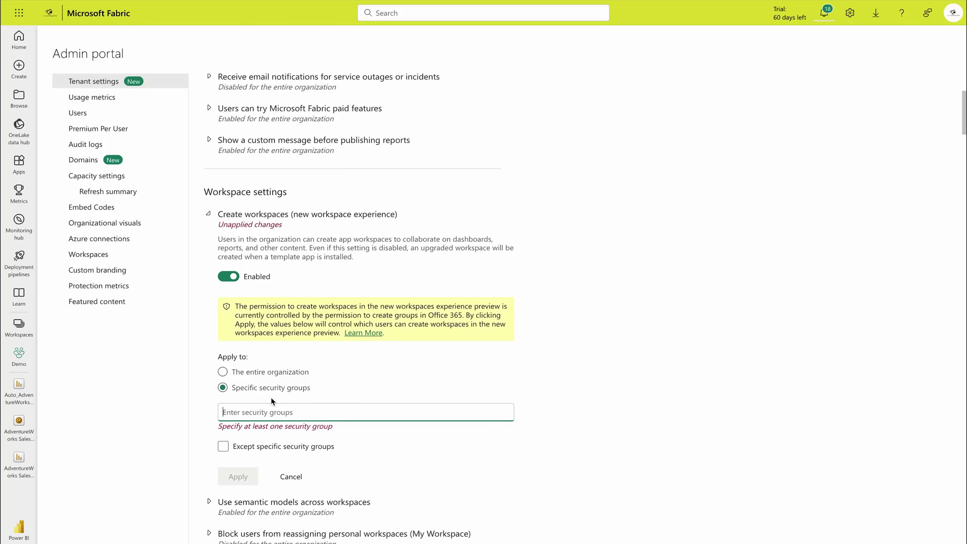
pyautogui.click(207, 217)
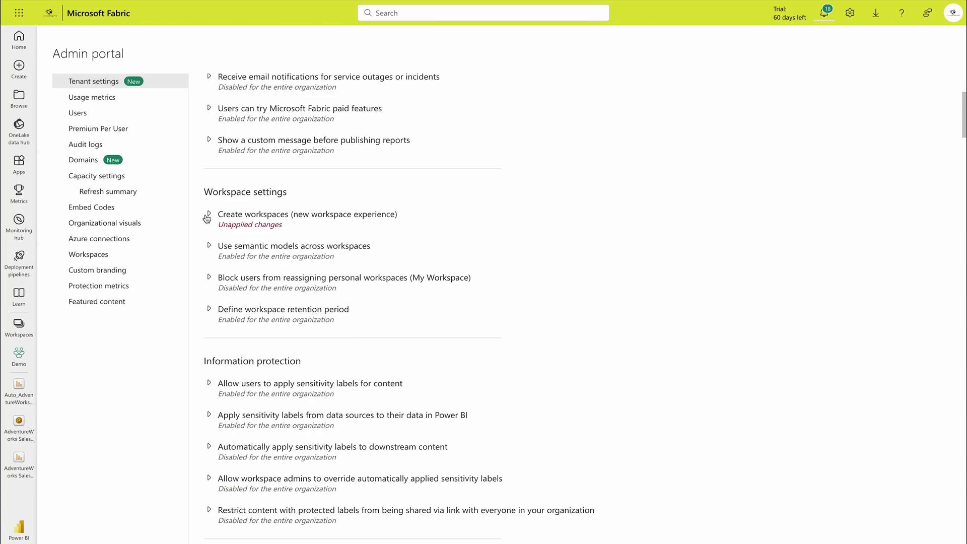
pyautogui.click(209, 246)
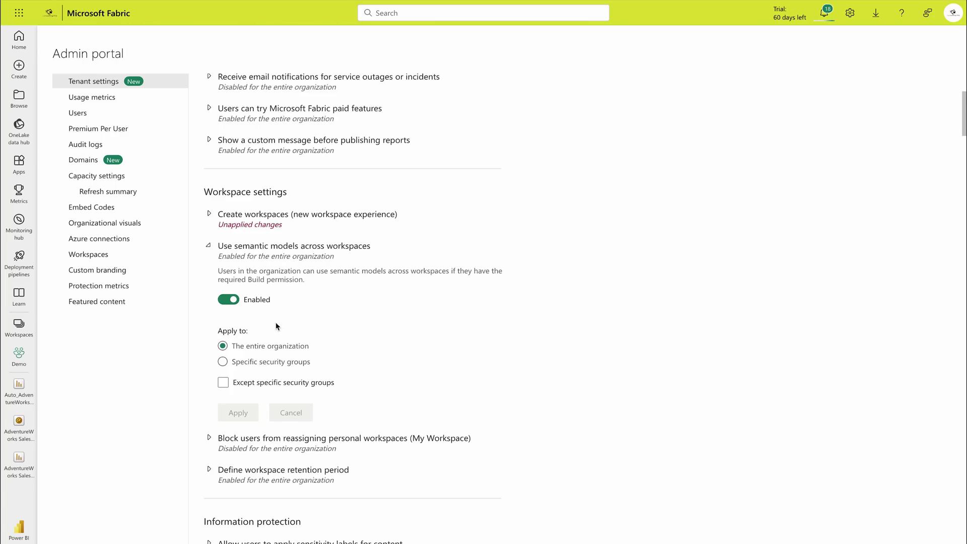
pyautogui.click(208, 246)
# Step: Set Define workspace retention period to 90 days and apply it
pyautogui.click(207, 308)
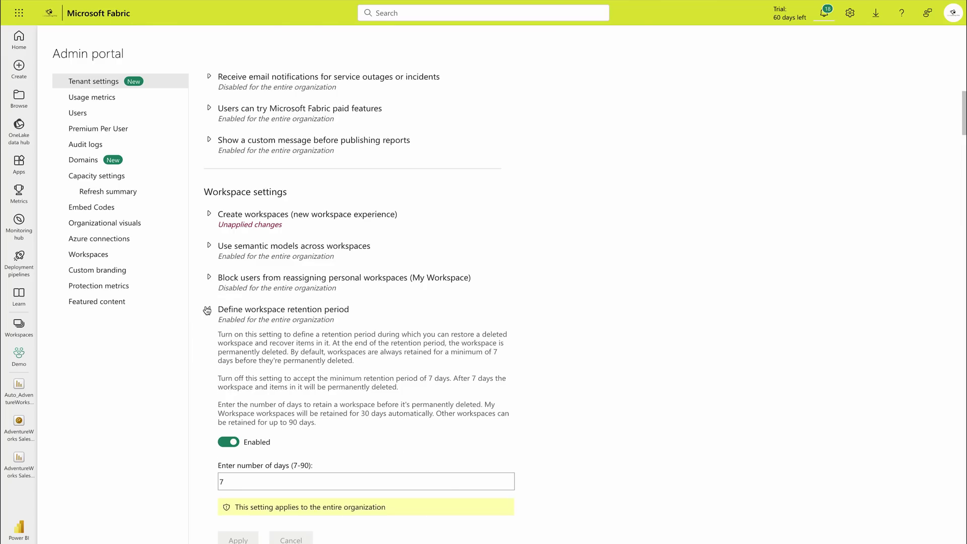
pyautogui.click(207, 309)
pyautogui.click(207, 310)
pyautogui.click(210, 482)
pyautogui.write('90')
pyautogui.scroll(-3, 228, 334)
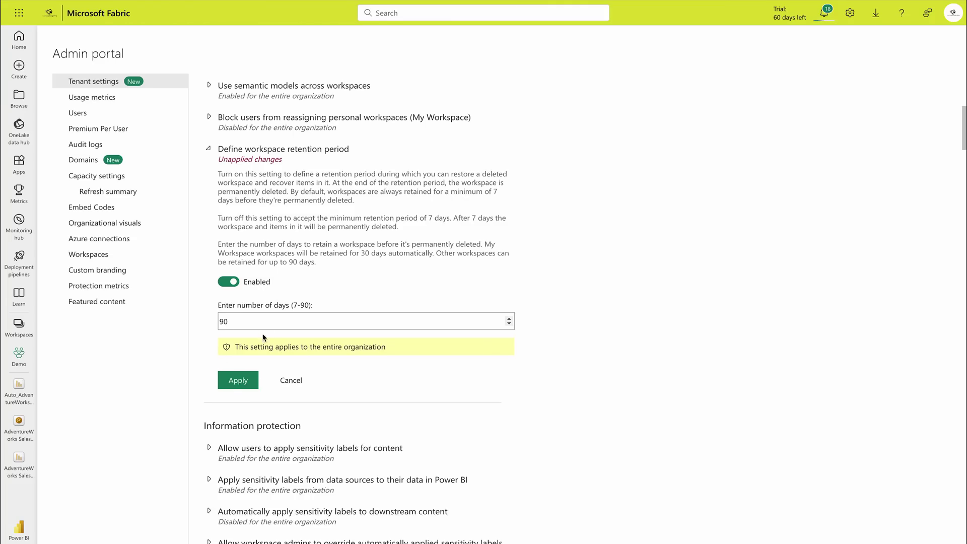
pyautogui.click(242, 379)
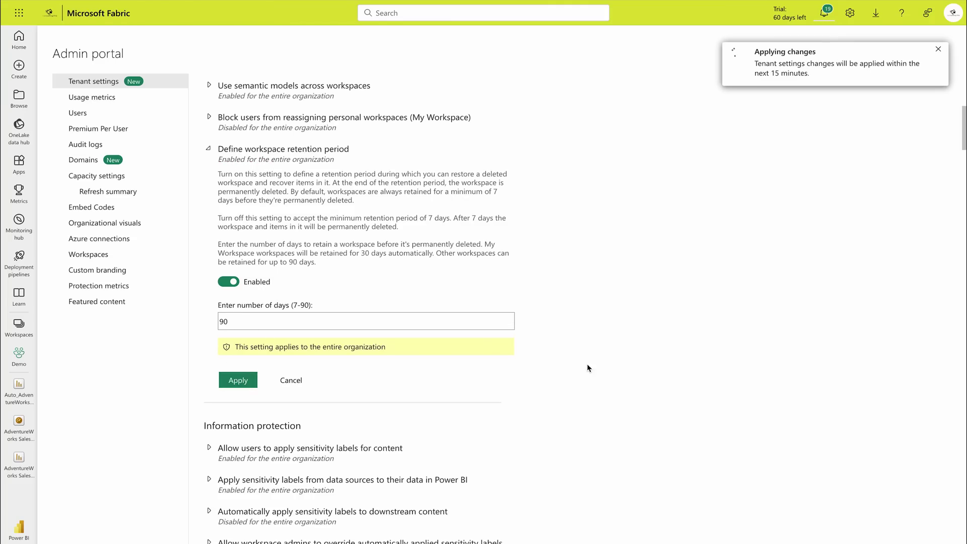
# Step: Inspect the Publish to web, Copy and paste visuals, Export to Excel, .csv and Download reports settings
pyautogui.scroll(-1, 516, 356)
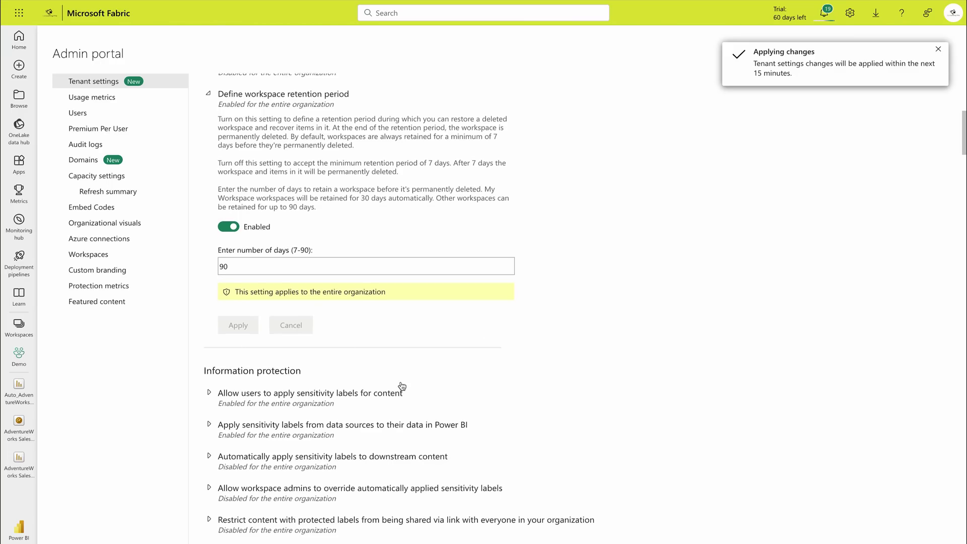
pyautogui.scroll(-6, 400, 383)
pyautogui.scroll(-2, 300, 290)
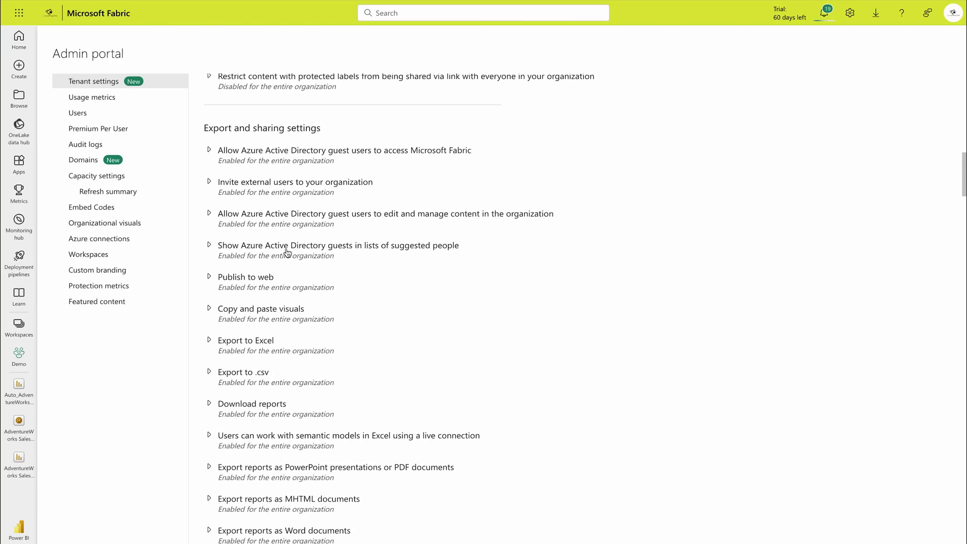
pyautogui.click(209, 277)
pyautogui.click(209, 278)
pyautogui.click(207, 310)
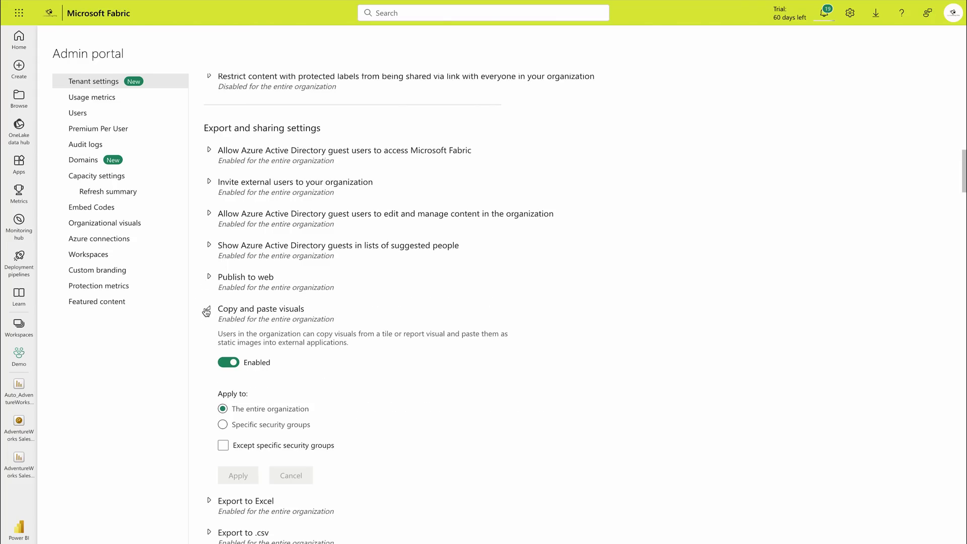
pyautogui.click(207, 310)
pyautogui.click(209, 342)
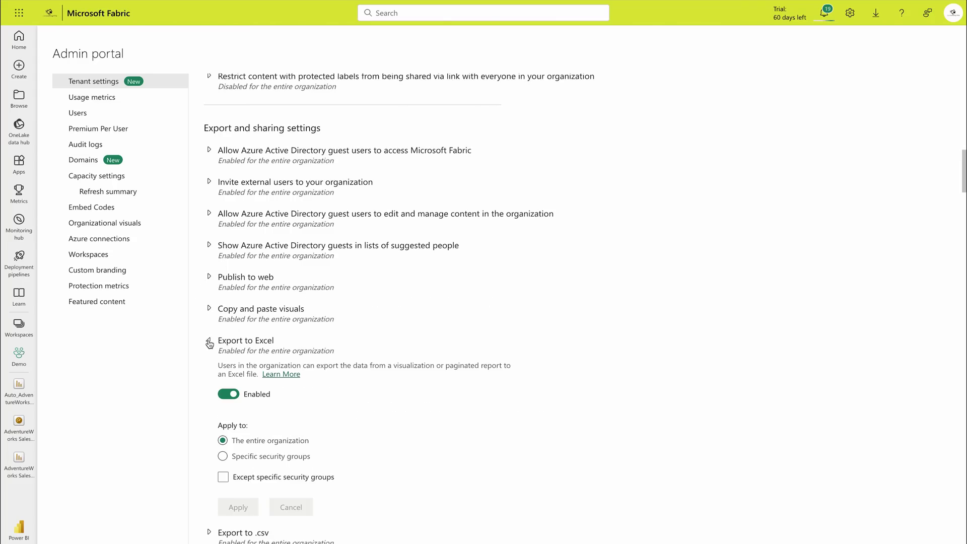
pyautogui.click(209, 342)
pyautogui.click(211, 374)
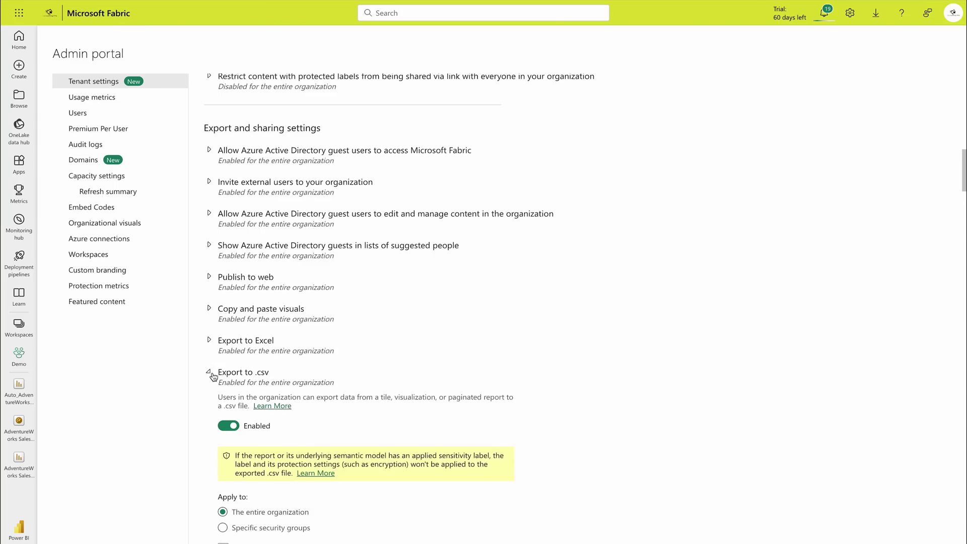
pyautogui.click(211, 374)
pyautogui.scroll(-1, 211, 374)
pyautogui.click(210, 354)
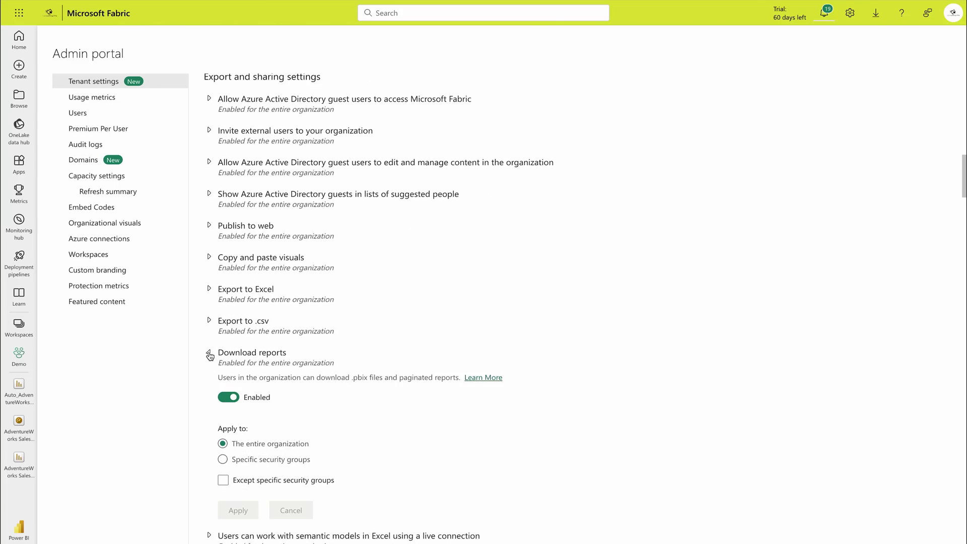
pyautogui.click(210, 356)
# Step: Inspect the Certification, template organizational apps, Push apps and Publish apps to entire organization settings
pyautogui.scroll(-3, 206, 355)
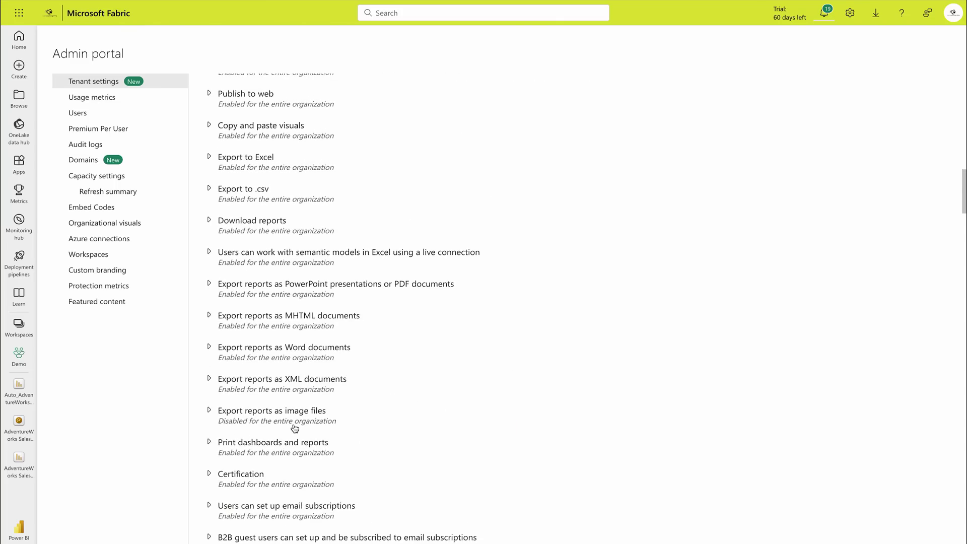
pyautogui.scroll(-4, 294, 428)
pyautogui.click(210, 276)
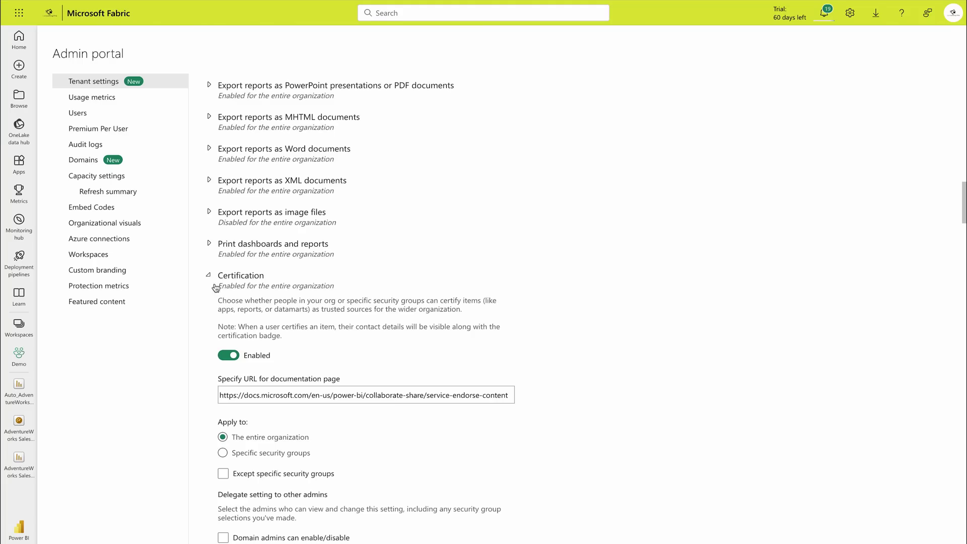
pyautogui.click(208, 282)
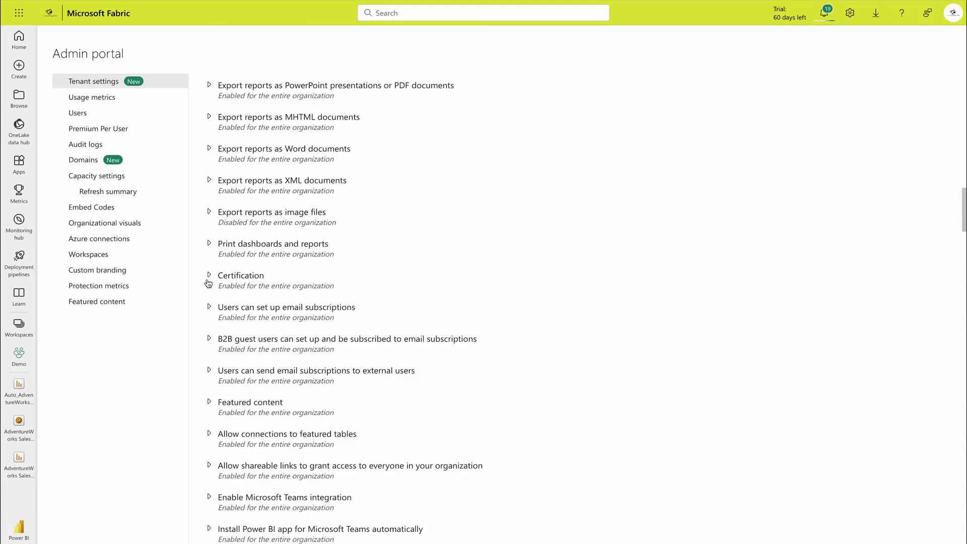
pyautogui.scroll(-5, 208, 282)
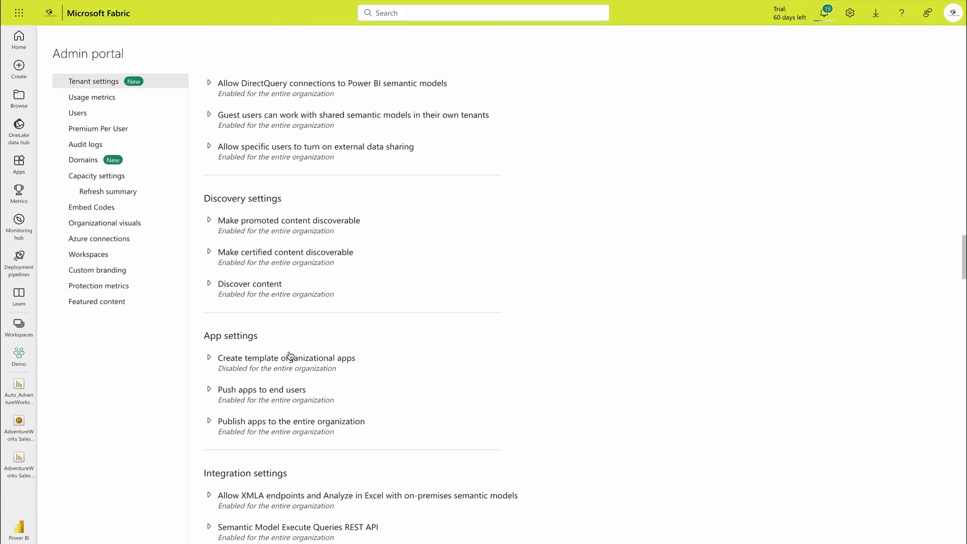
pyautogui.click(208, 357)
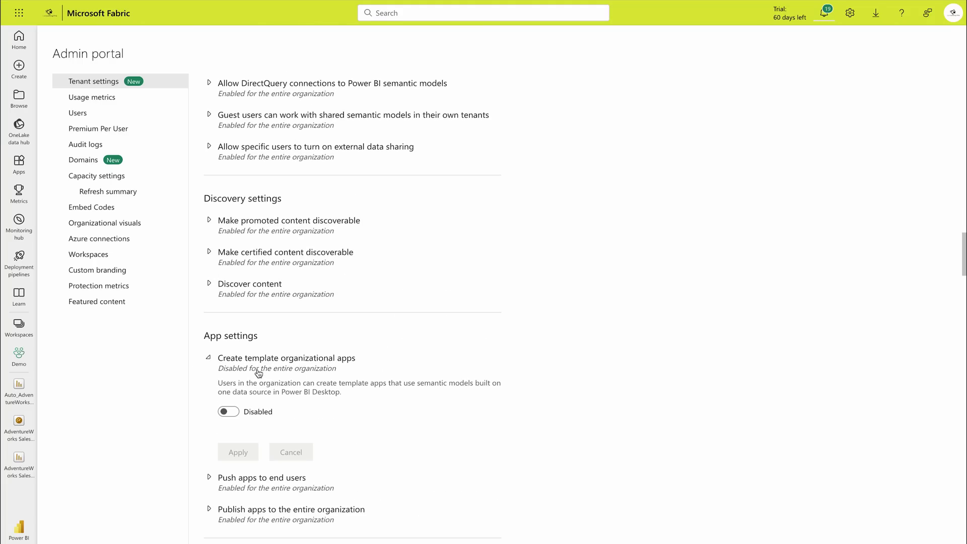
pyautogui.click(209, 357)
pyautogui.click(211, 393)
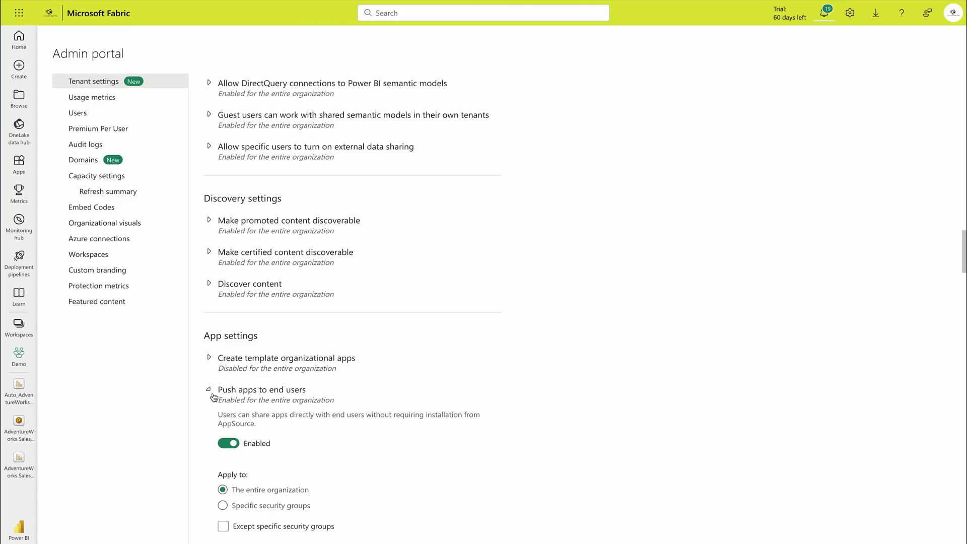
pyautogui.click(214, 396)
pyautogui.click(213, 426)
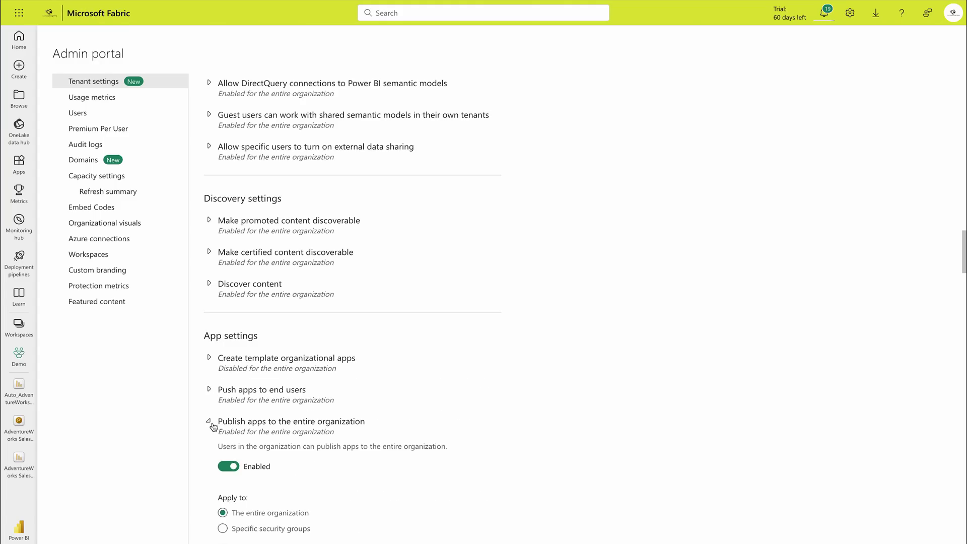
pyautogui.click(213, 426)
# Step: Inspect the Web content on dashboard tiles setting and highlight the Q&A settings heading
pyautogui.scroll(-5, 322, 282)
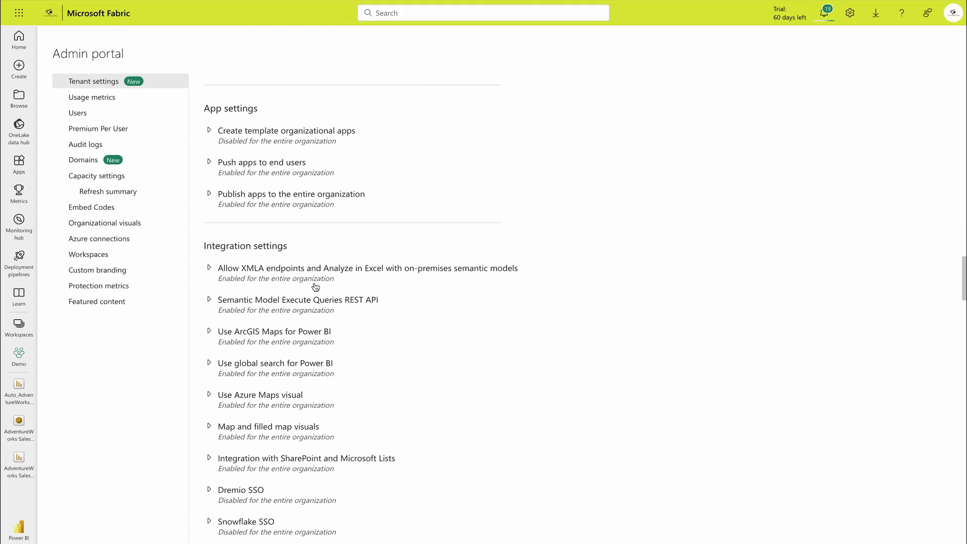
pyautogui.scroll(-2, 325, 395)
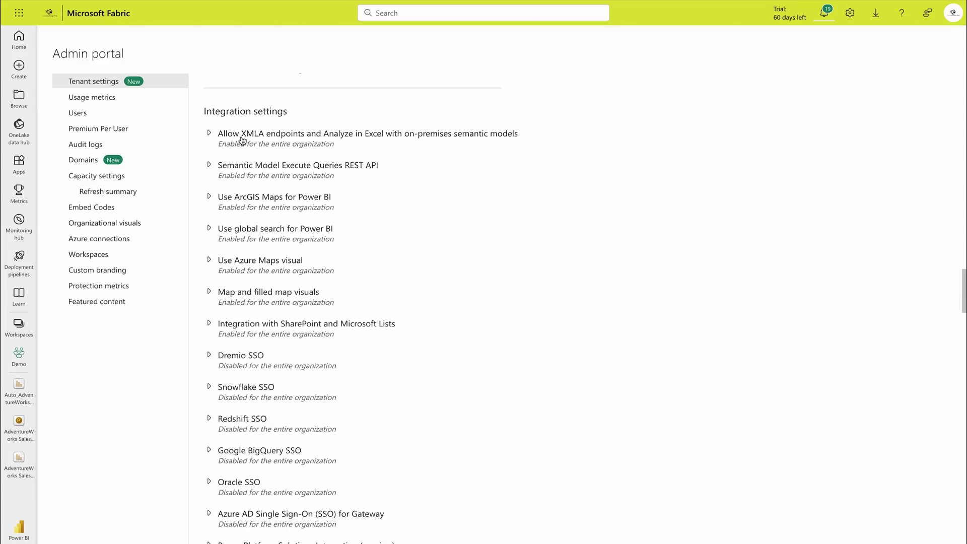
pyautogui.scroll(-10, 300, 356)
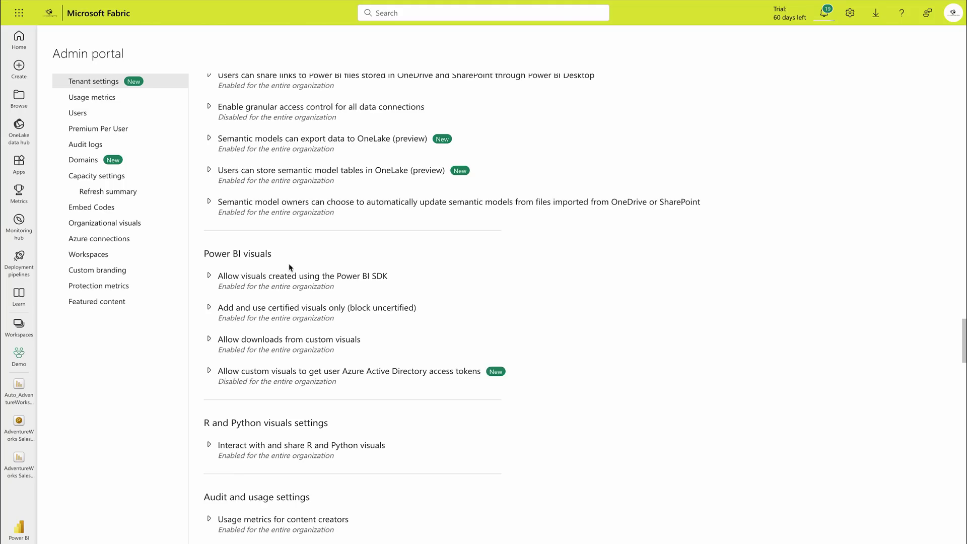
pyautogui.scroll(-9, 285, 407)
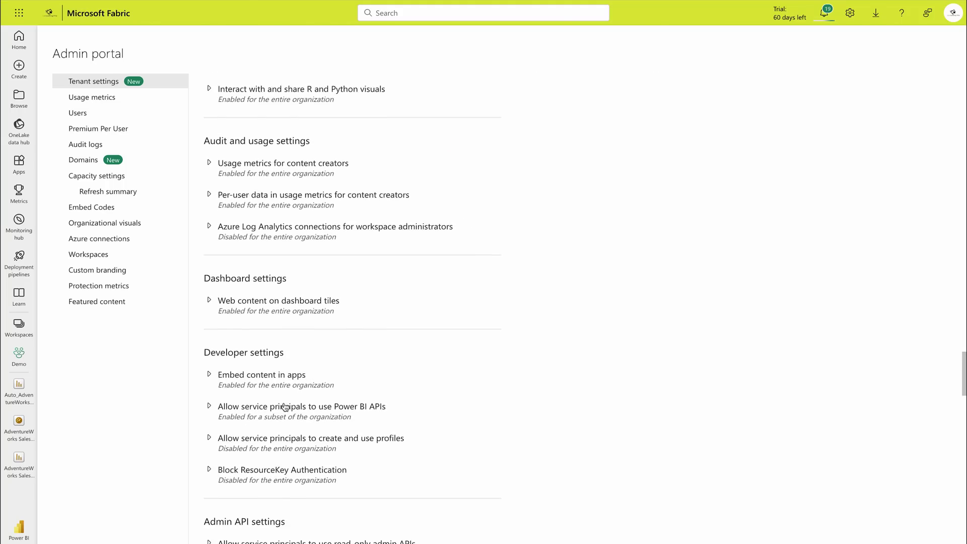
pyautogui.click(209, 211)
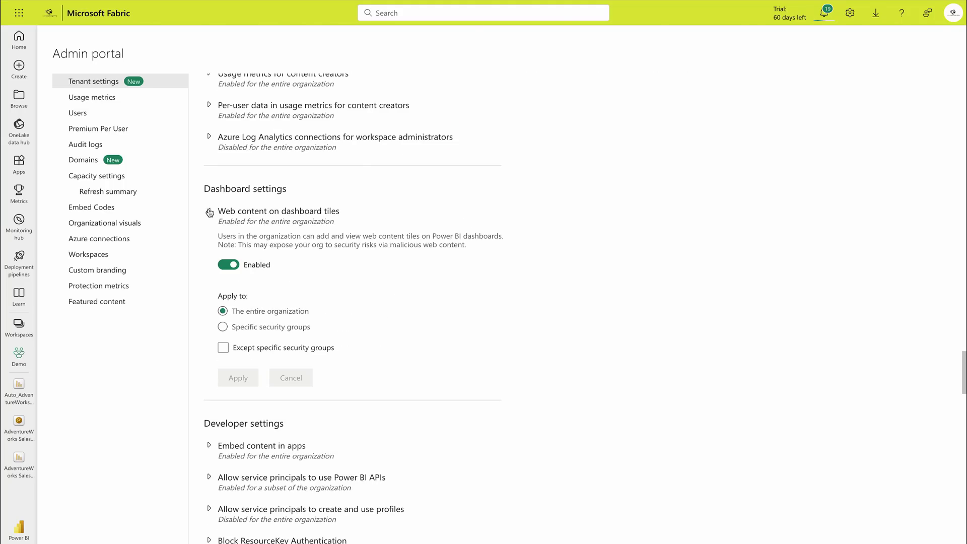
pyautogui.click(209, 212)
pyautogui.scroll(-6, 226, 149)
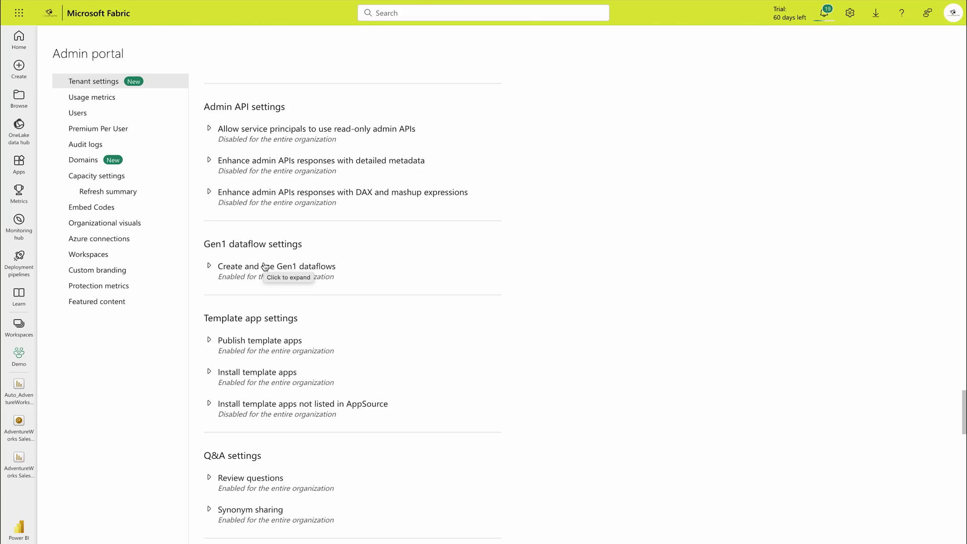
pyautogui.scroll(-5, 265, 267)
pyautogui.click(205, 162)
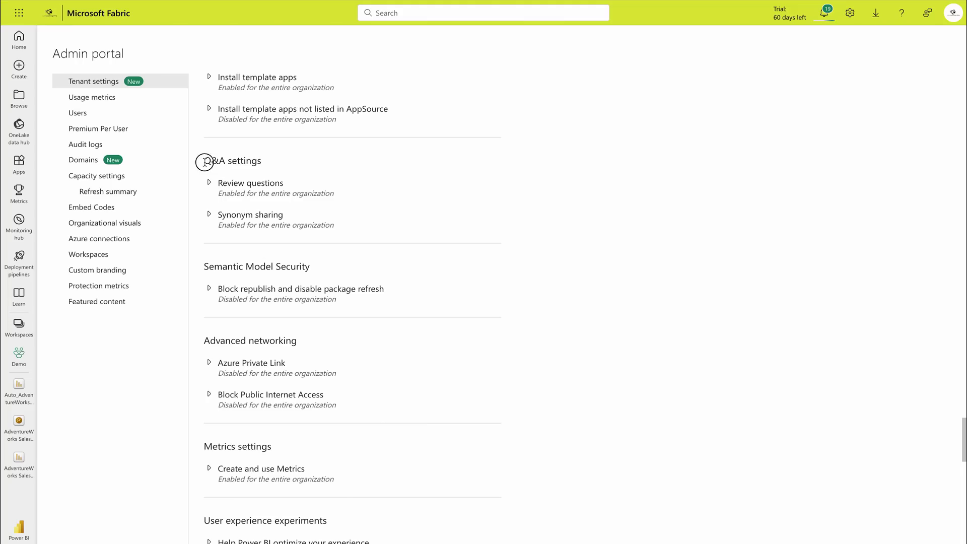
pyautogui.moveTo(204, 162); pyautogui.dragTo(277, 166)
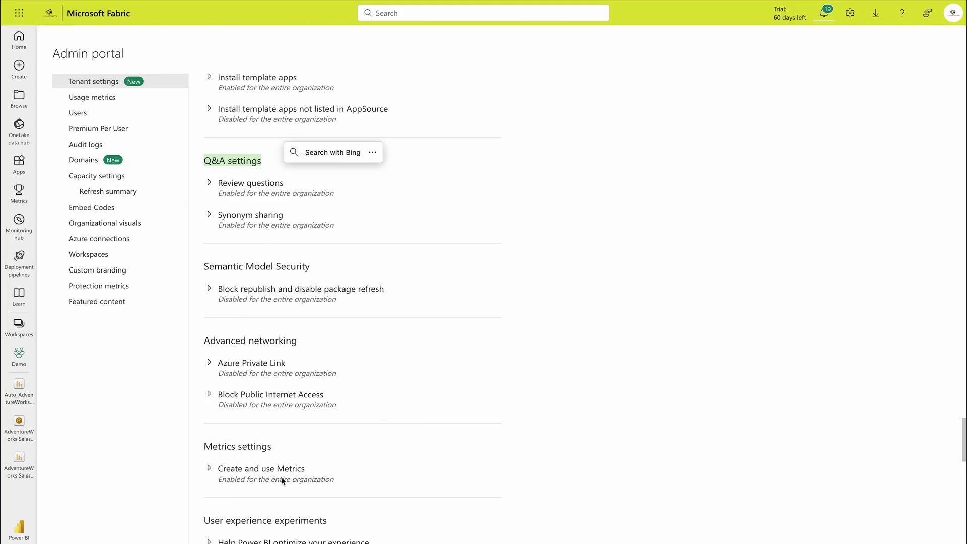
pyautogui.click(358, 468)
pyautogui.scroll(-15, 357, 470)
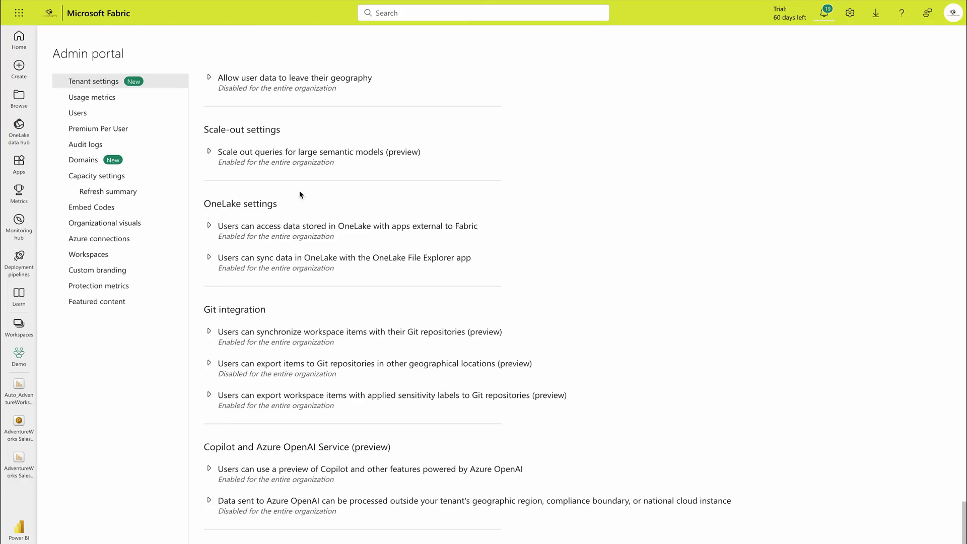
# Step: Go to Users, discard all unapplied tenant changes, and open Organizational visuals
pyautogui.click(77, 115)
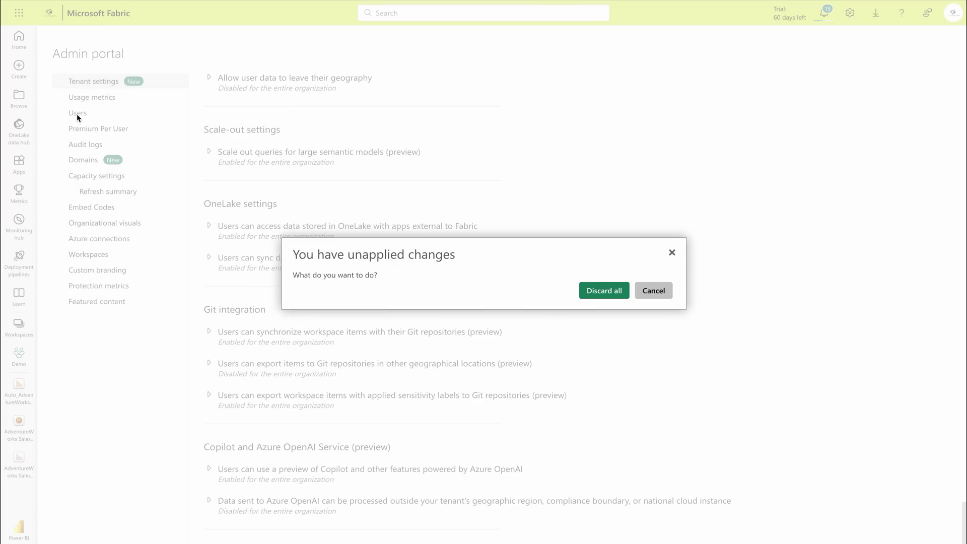
pyautogui.click(610, 294)
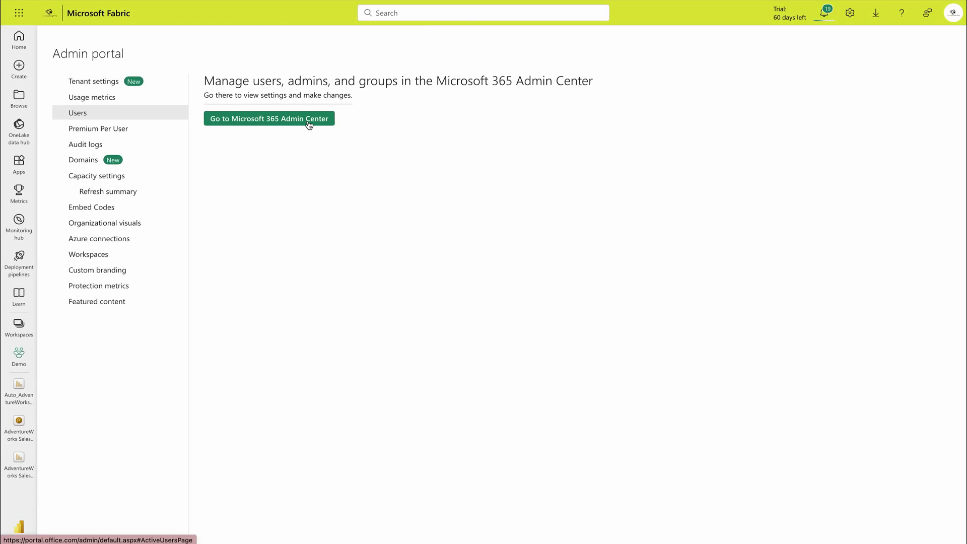
pyautogui.click(98, 222)
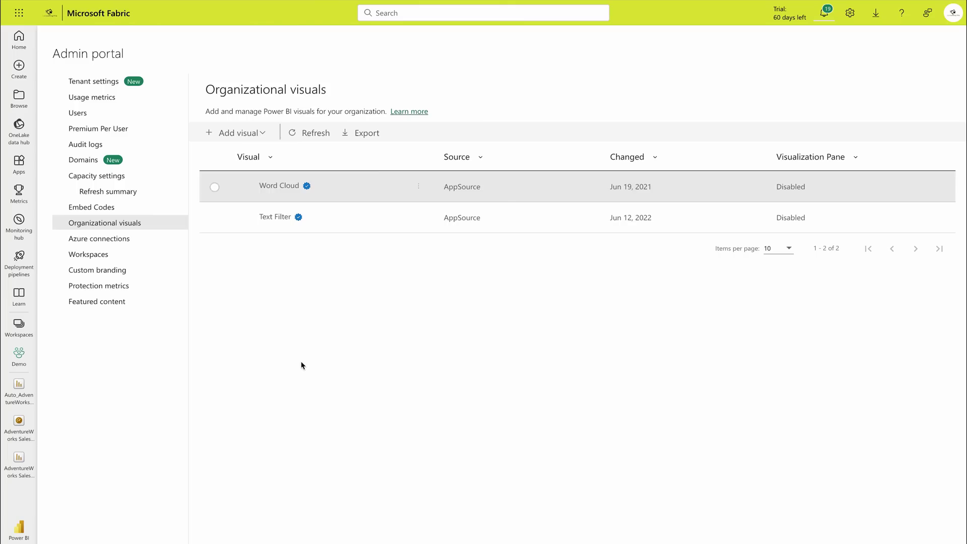
# Step: Tick and untick the Word Cloud and Text Filter visuals, then open the Workspaces list
pyautogui.click(218, 188)
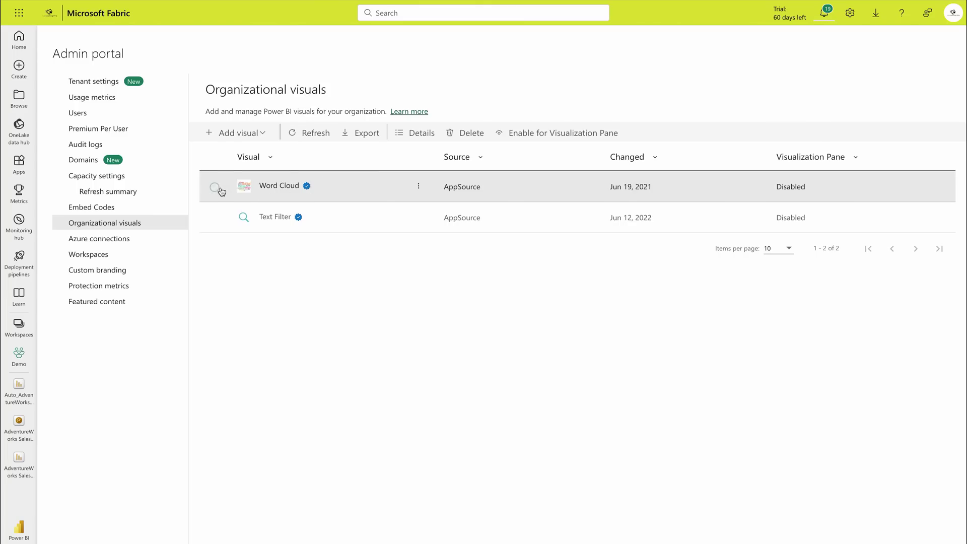
pyautogui.click(221, 189)
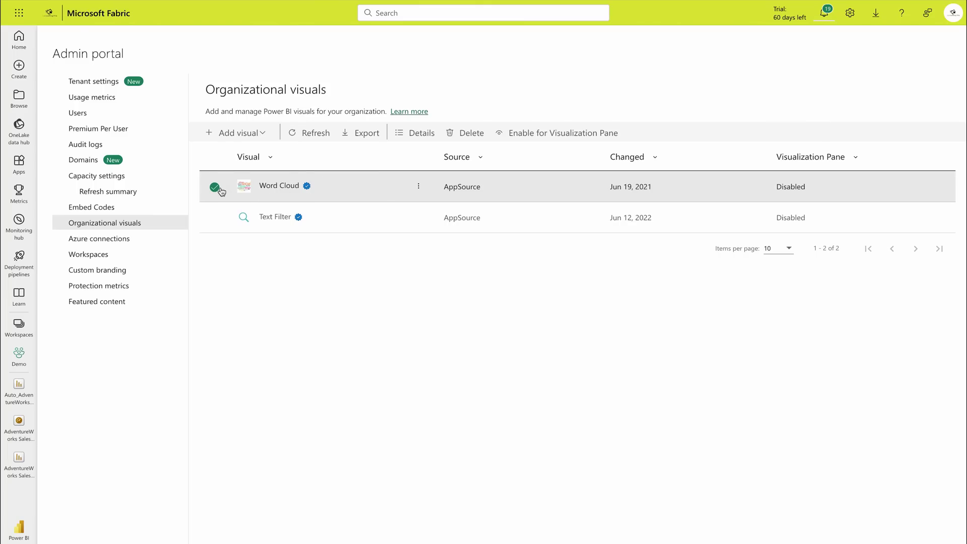
pyautogui.click(217, 218)
pyautogui.click(215, 188)
pyautogui.click(214, 219)
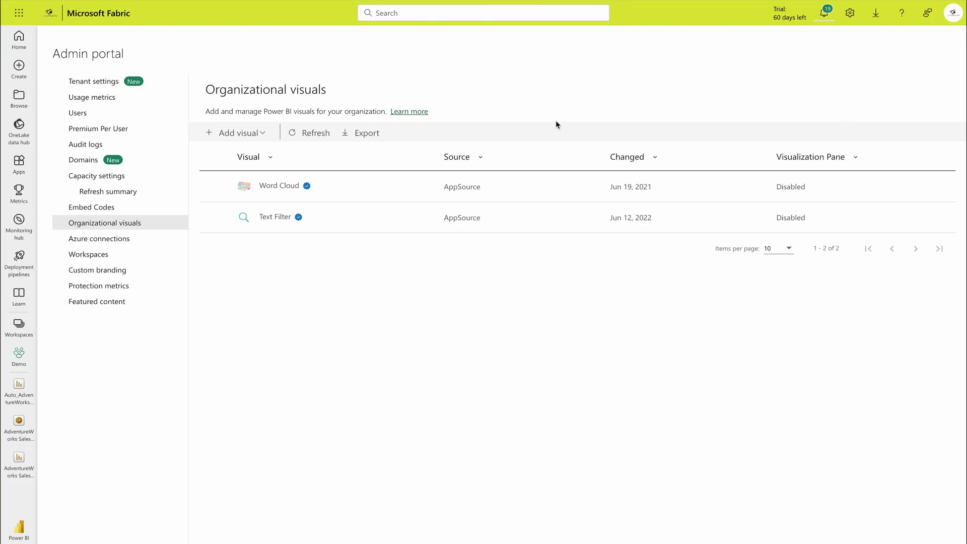
pyautogui.click(100, 256)
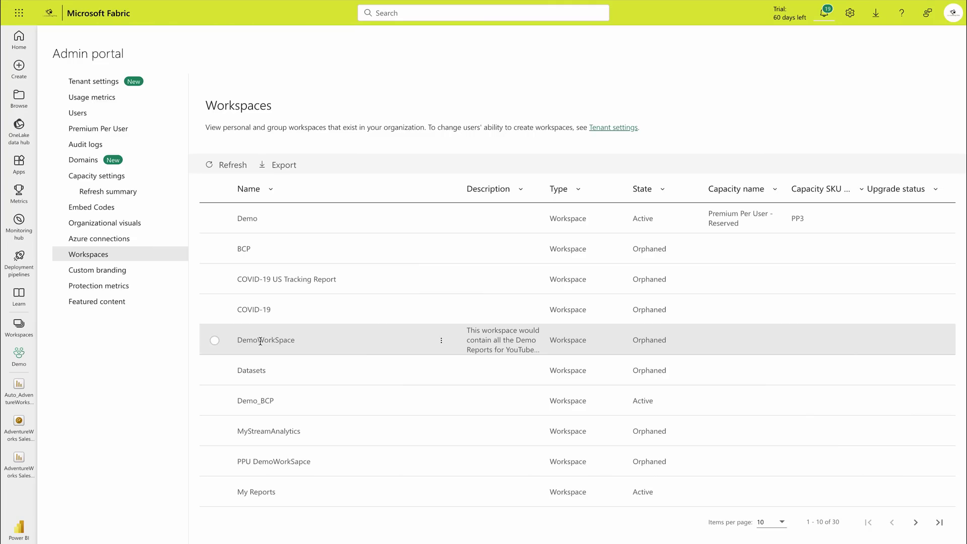
# Step: Give a user Member access to DemoWorkSpace, close the access panel, and open Custom branding
pyautogui.click(266, 336)
pyautogui.click(439, 340)
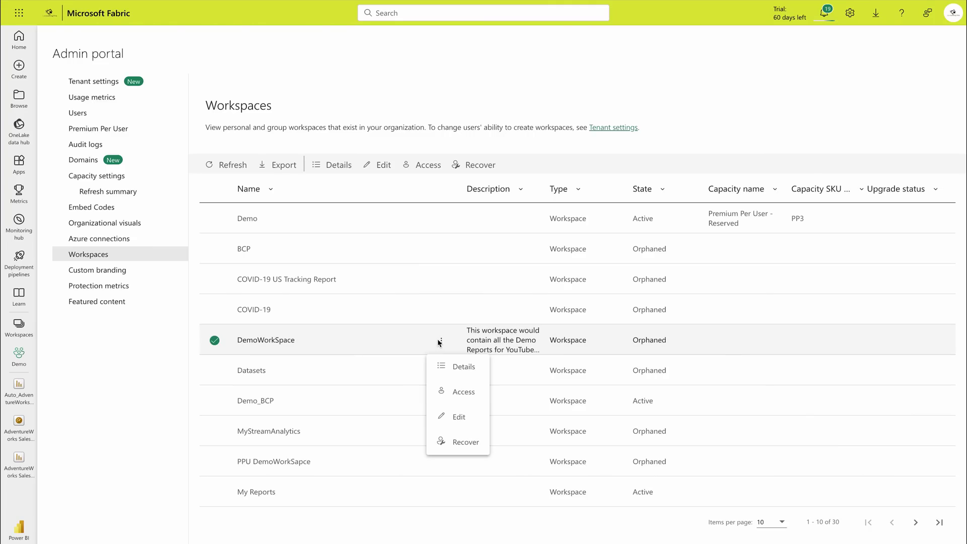
pyautogui.click(452, 395)
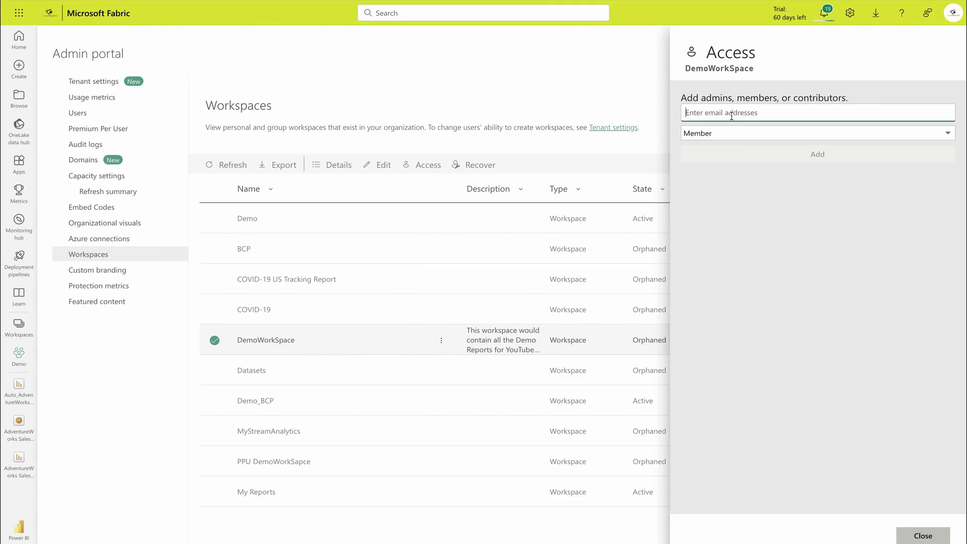
pyautogui.write('merida')
pyautogui.click(735, 129)
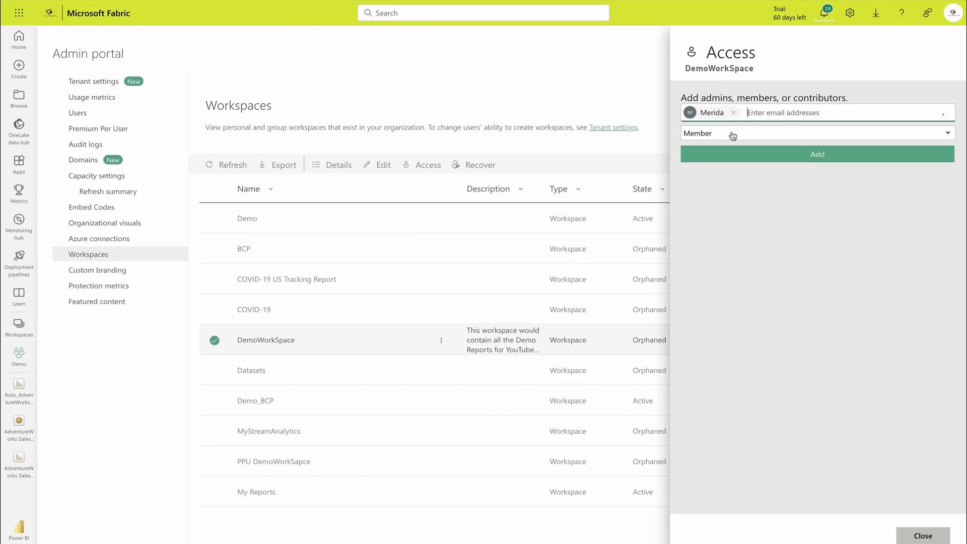
pyautogui.click(734, 132)
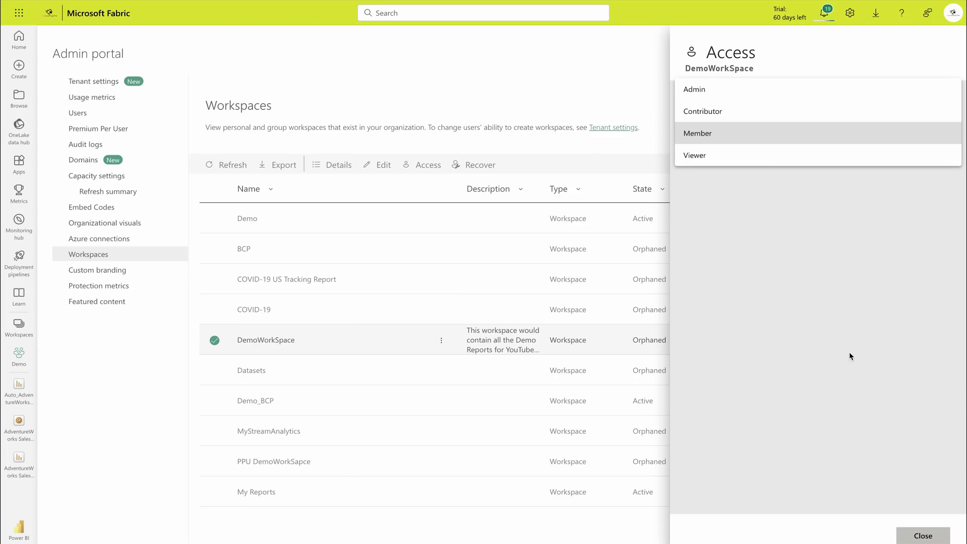
pyautogui.click(917, 536)
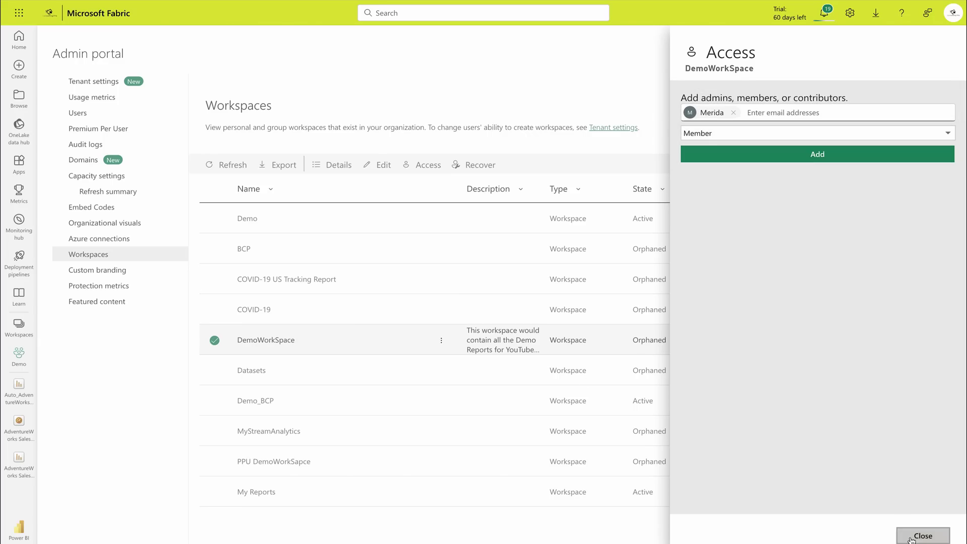
pyautogui.click(923, 536)
pyautogui.click(96, 279)
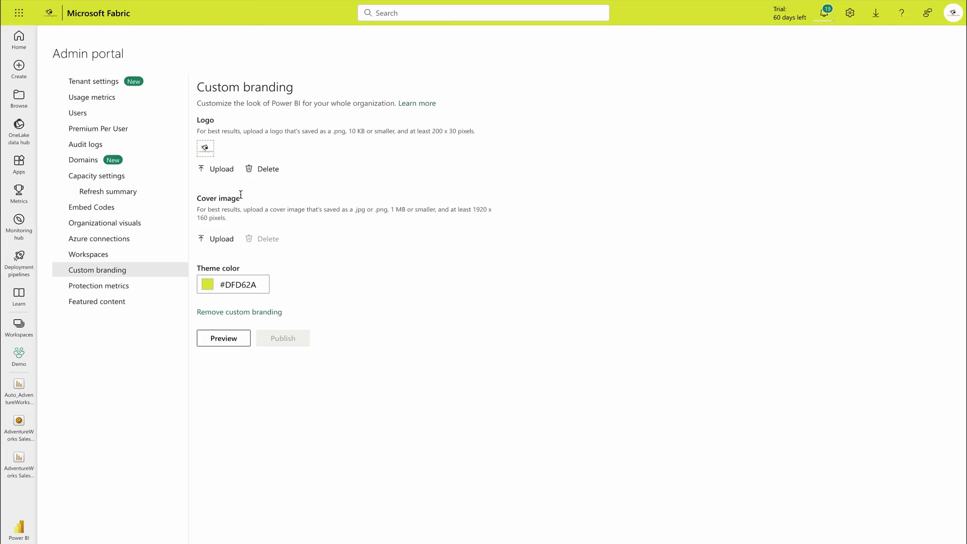
# Step: Set the theme colour to #312F08, publish the branding organization-wide, then open Protection metrics
pyautogui.click(208, 285)
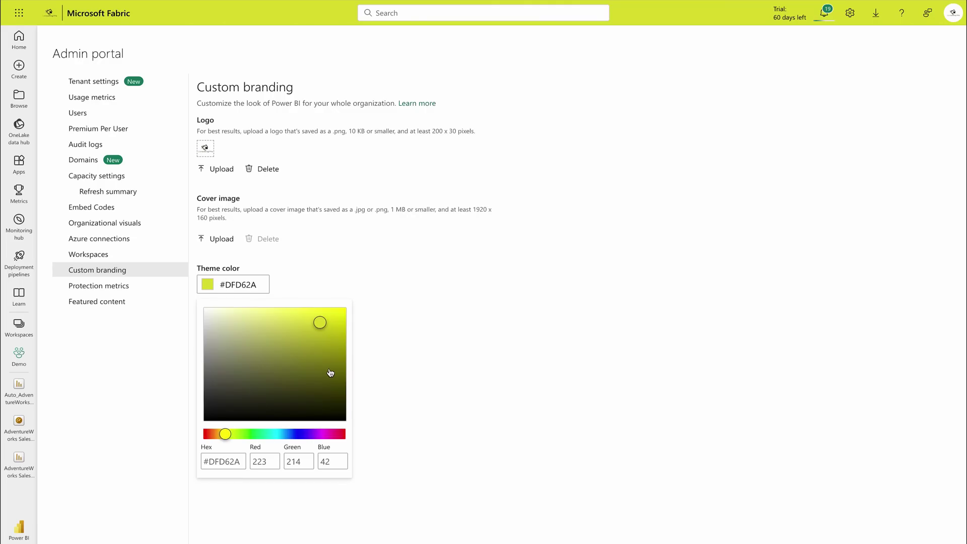
pyautogui.click(325, 402)
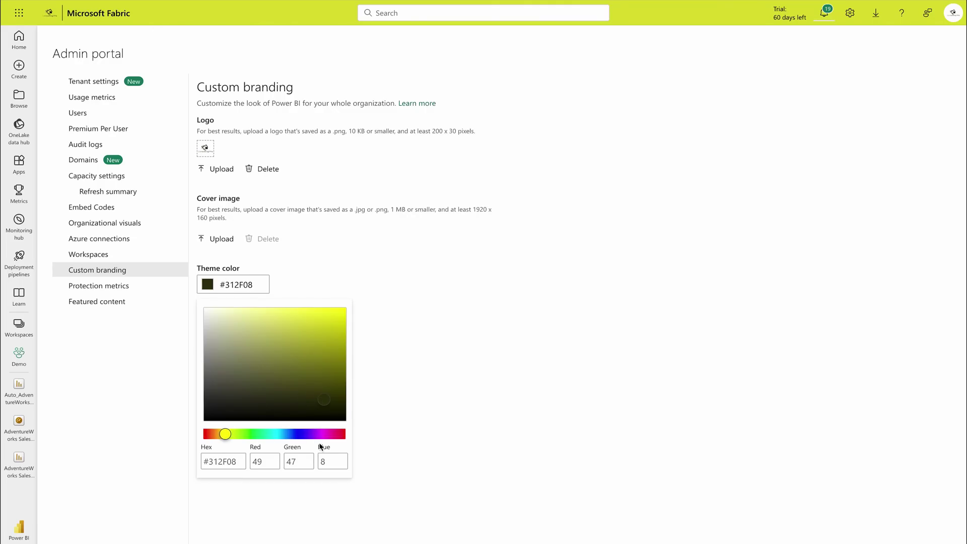
pyautogui.click(437, 368)
pyautogui.click(283, 339)
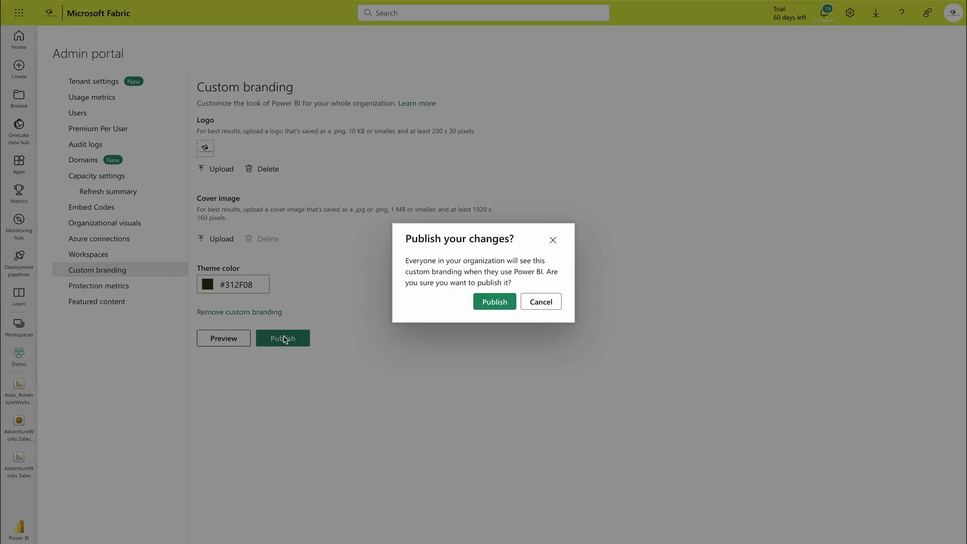
pyautogui.click(496, 304)
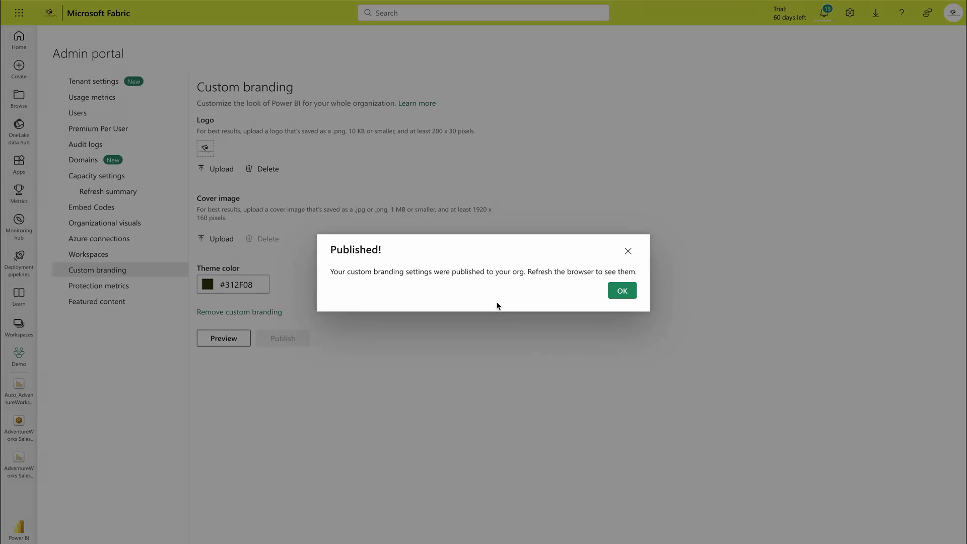
pyautogui.click(622, 288)
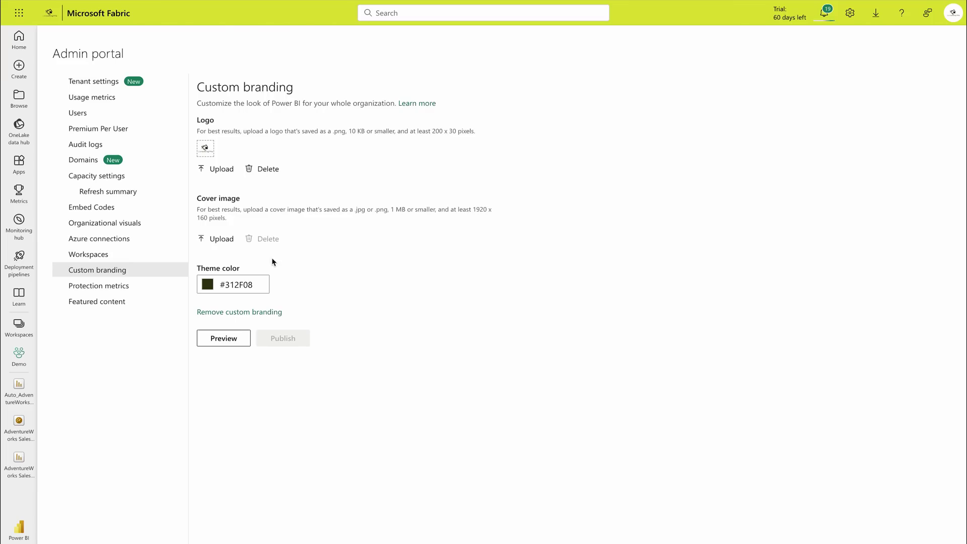
pyautogui.click(121, 285)
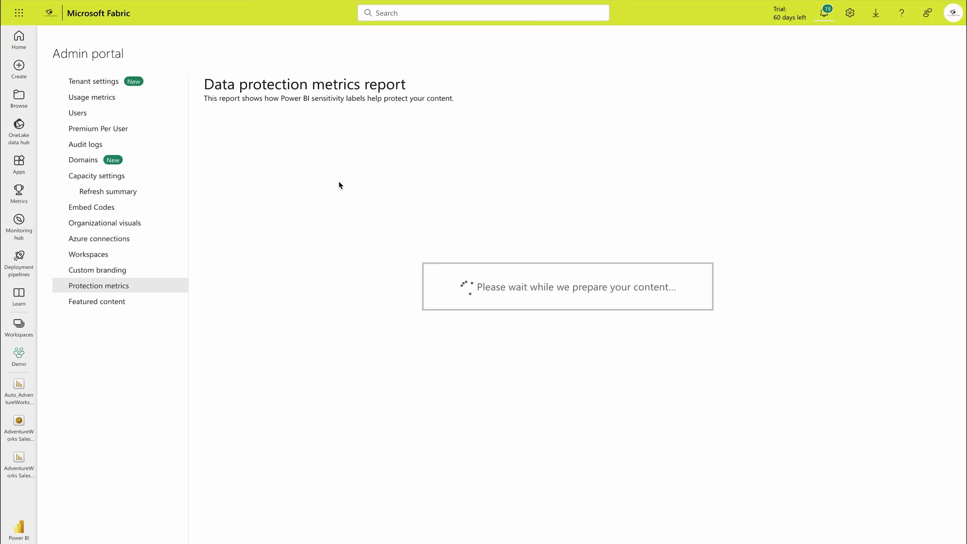
# Step: Open the Featured content page listing Demo App and RLS Vs OLS
pyautogui.click(114, 303)
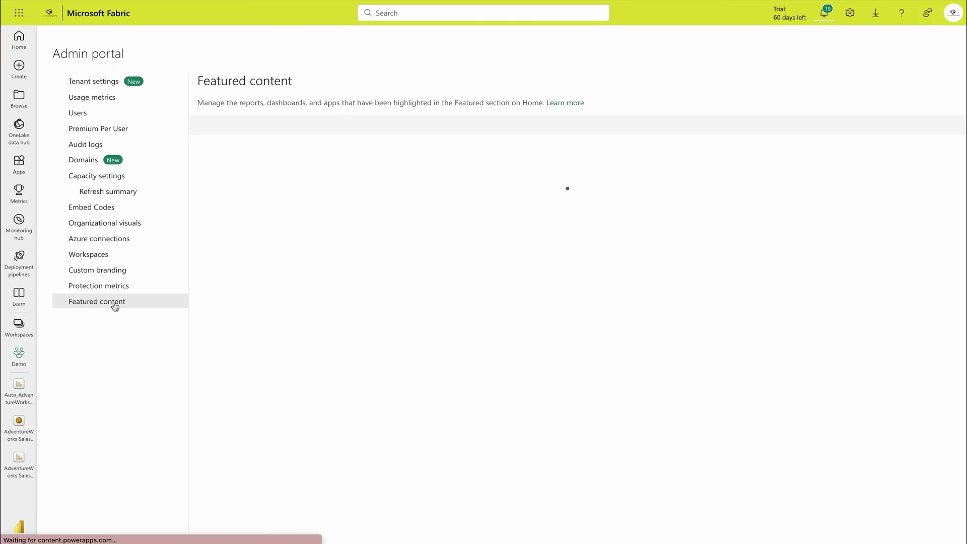